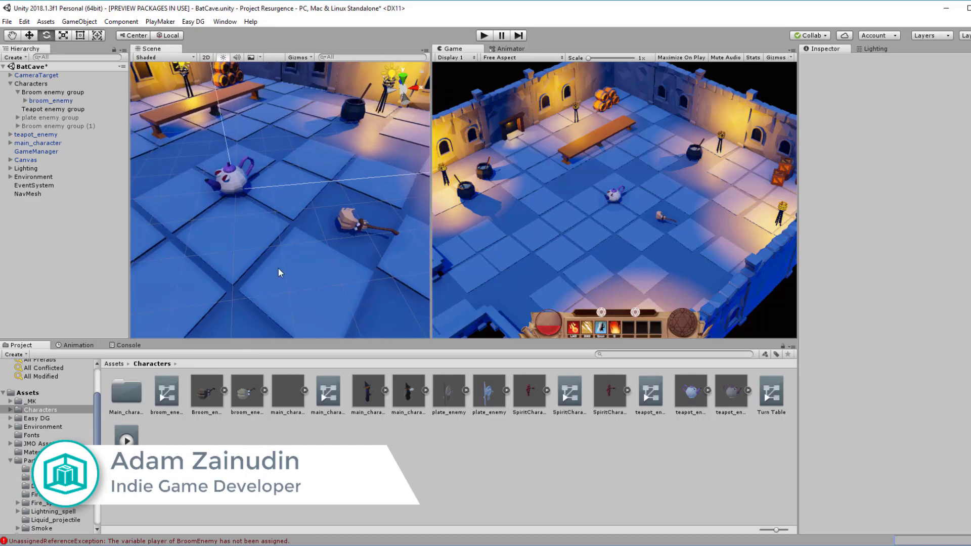
Select the broom enemy in the scene and test-run the BatCave level in Play mode, stopping it after inspecting the Canvas.
scroll(288, 258, up, 5)
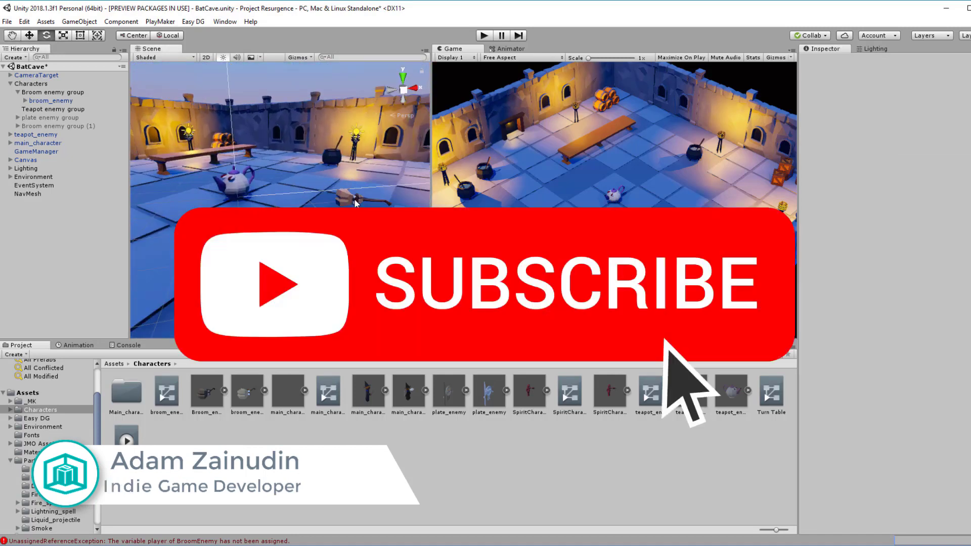
click(357, 199)
key(ctrl+p)
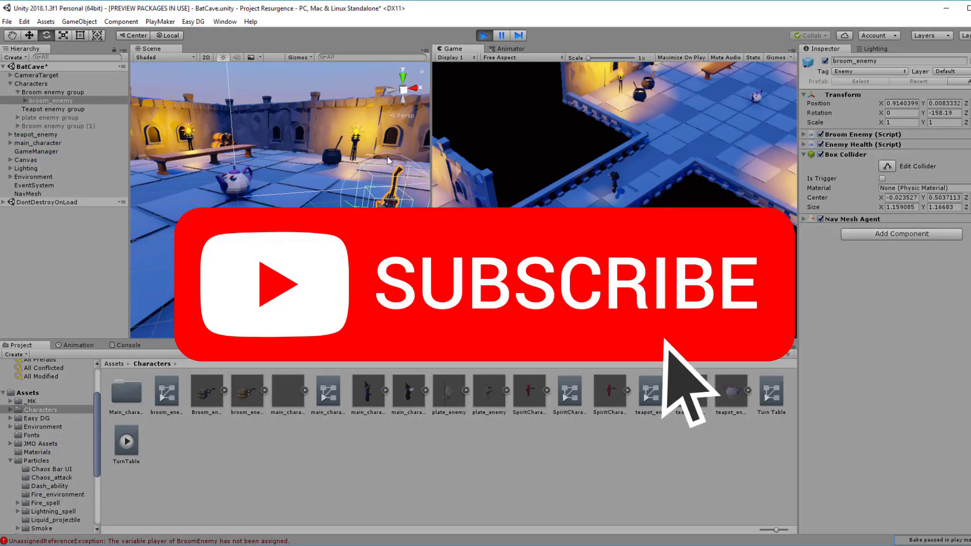
click(26, 159)
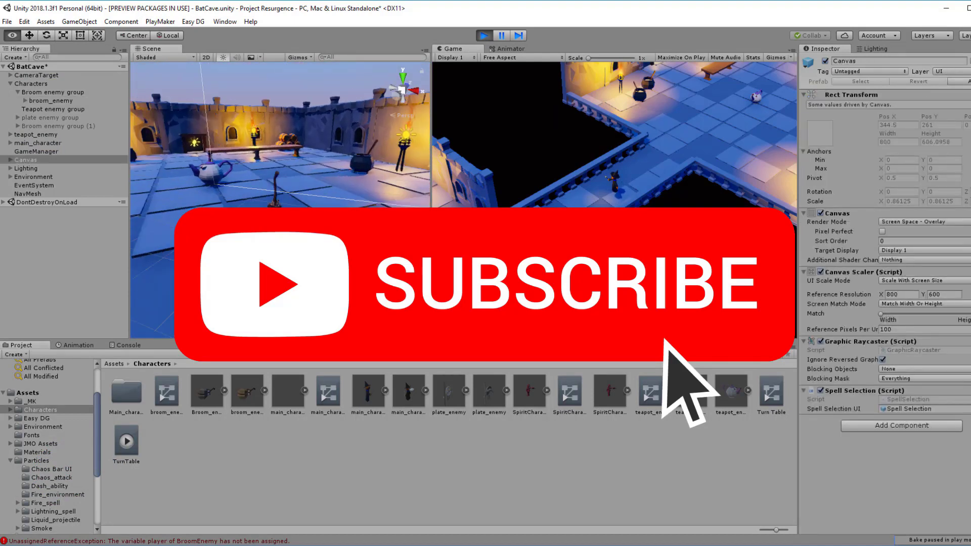
click(483, 36)
Inspect the Enemy Health script component on the broom_enemy object.
click(60, 102)
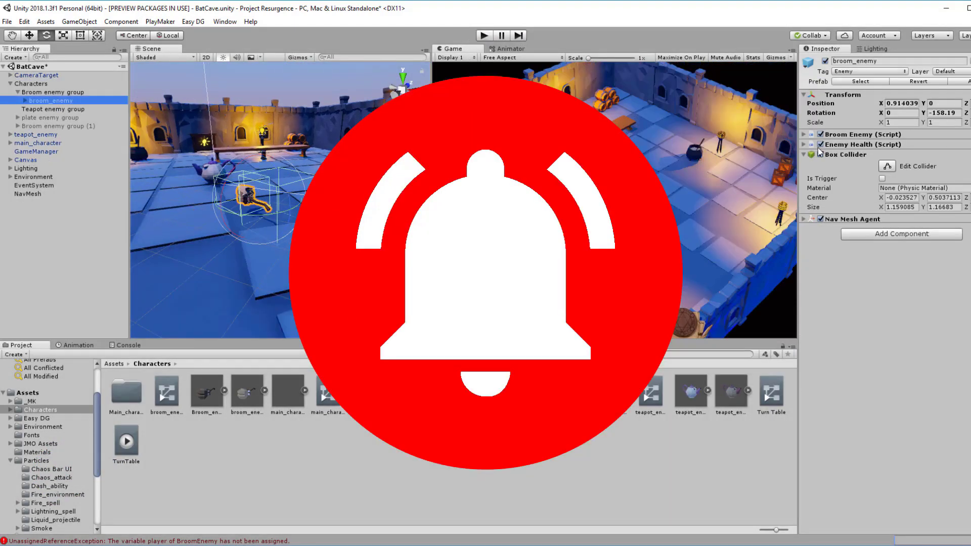
click(805, 145)
click(804, 145)
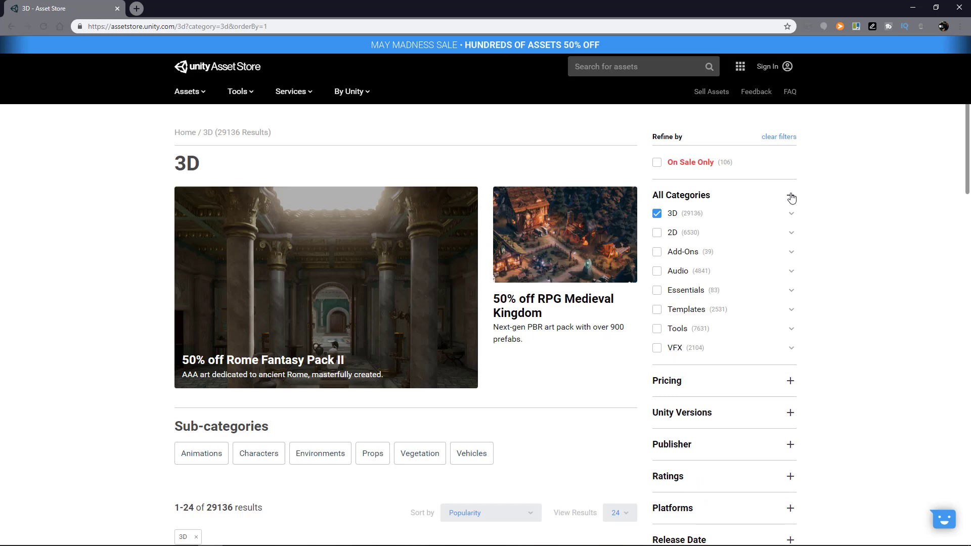
Browse the 3D category listings on the Unity Asset Store website.
scroll(833, 265, down, 2)
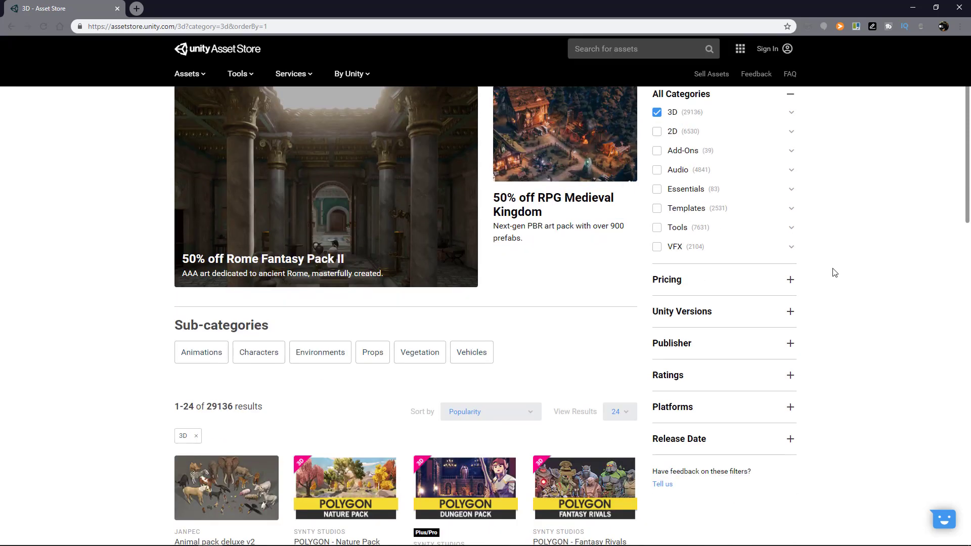
scroll(835, 272, down, 3)
scroll(834, 273, down, 3)
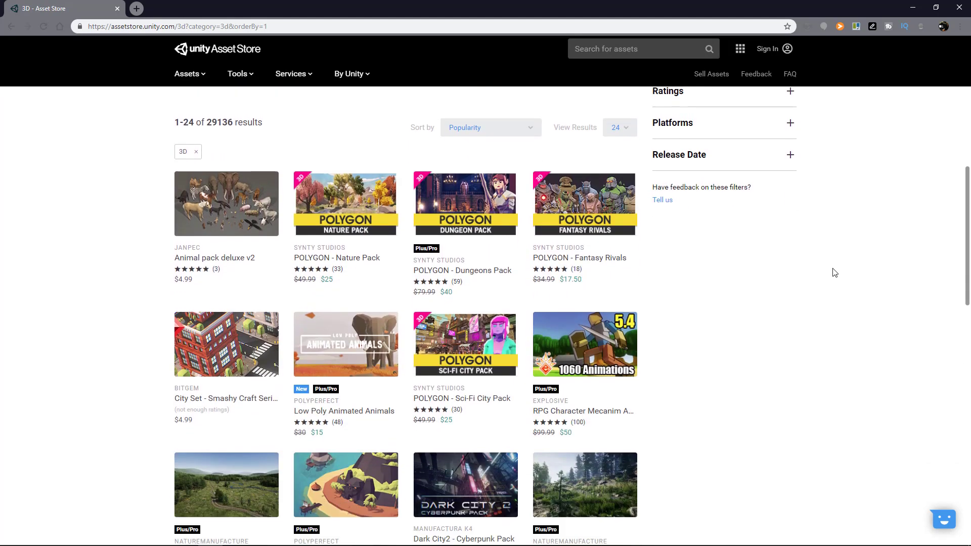
Switch to the Tools category of the Asset Store and look through its listings.
click(240, 74)
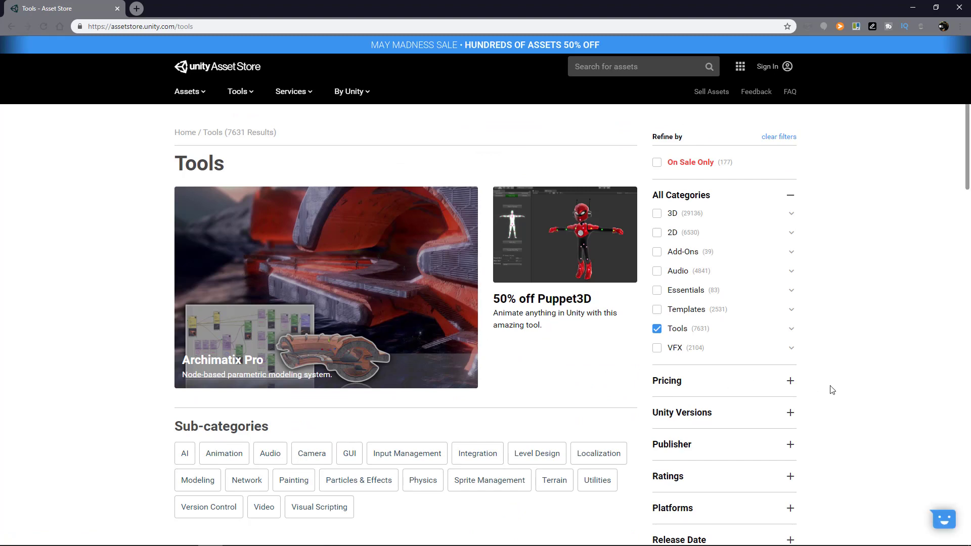
scroll(832, 390, down, 4)
scroll(832, 390, down, 3)
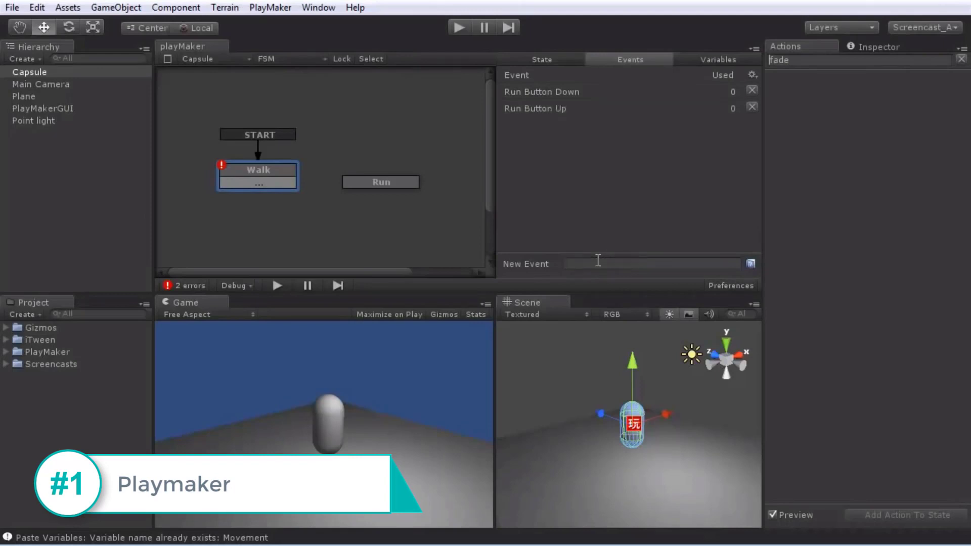
Assign the Run Button Down event to the Walk state's transition and connect it to the Run state.
right_click(272, 185)
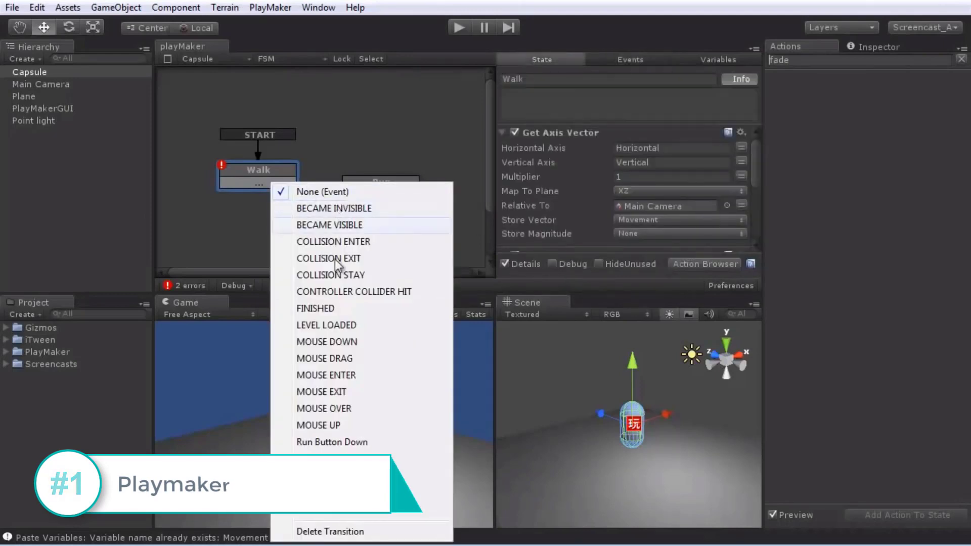
click(331, 442)
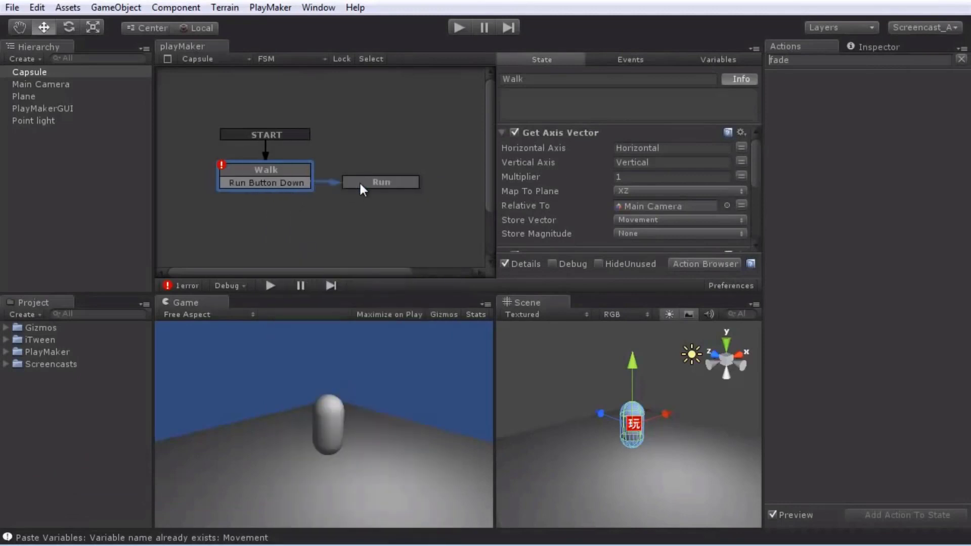
drag(363, 190, 380, 186)
drag(380, 187, 395, 188)
Add a transition to the Run state with the Run Button Up event and link it back to the Walk state.
right_click(394, 189)
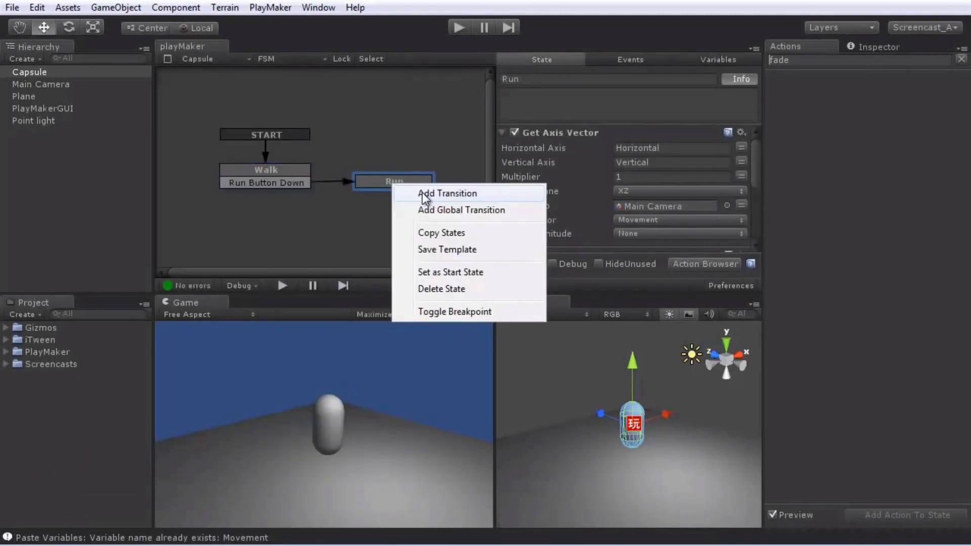
click(397, 191)
right_click(386, 194)
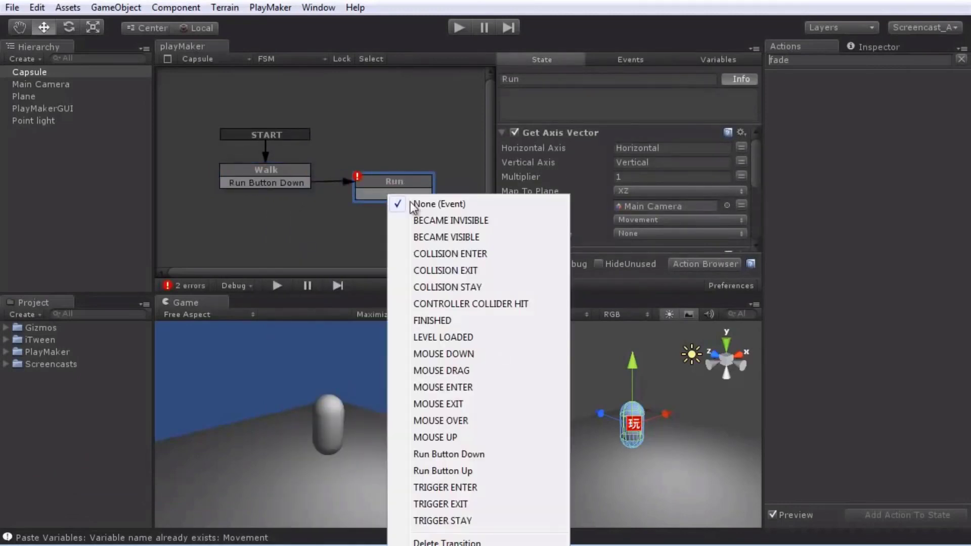
click(431, 472)
drag(359, 196, 309, 182)
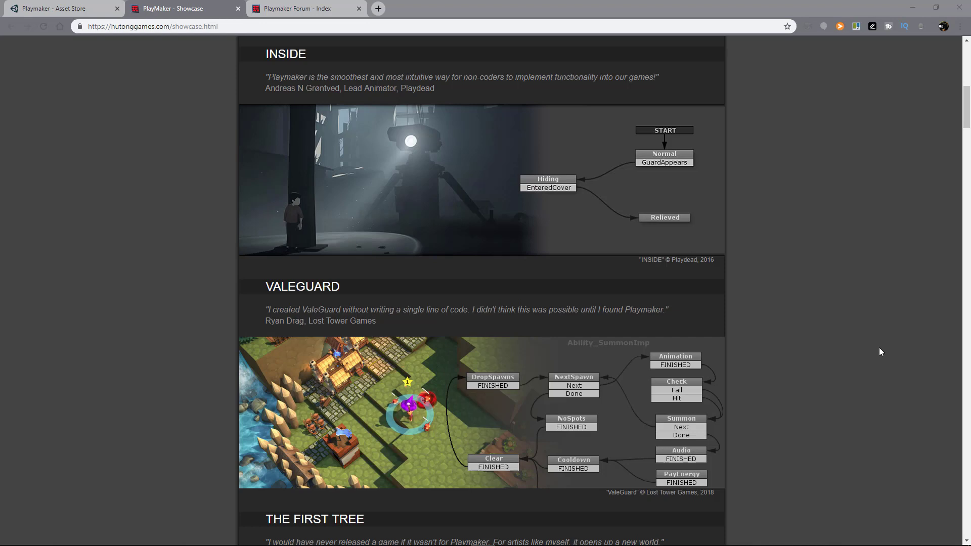
Review Playmaker online by looking through its game showcase, Asset Store description and community forum boards.
scroll(879, 348, down, 5)
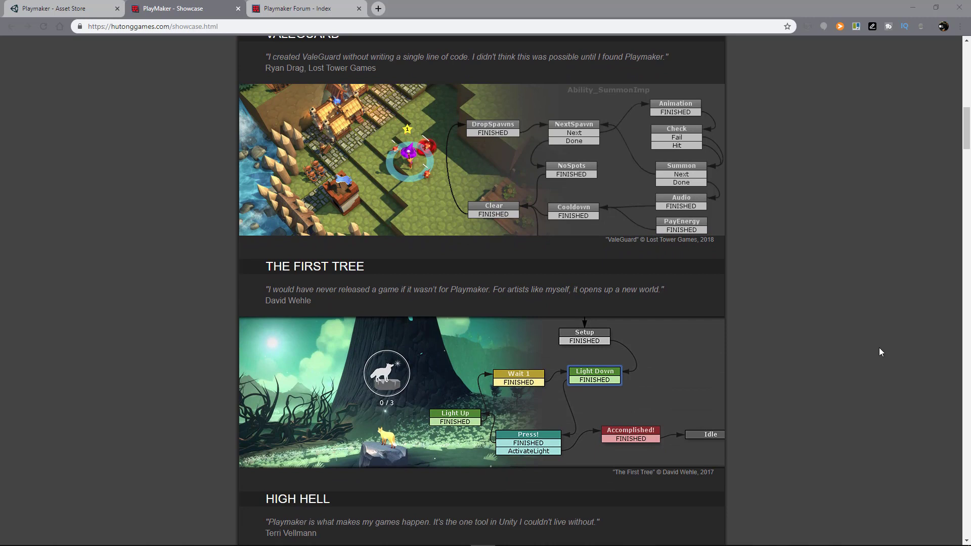
scroll(879, 348, down, 5)
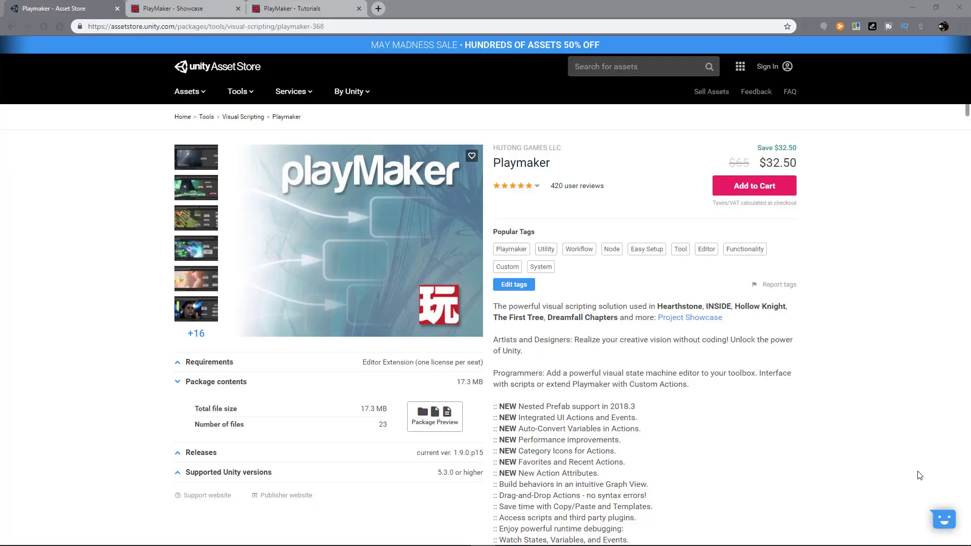
scroll(910, 474, down, 3)
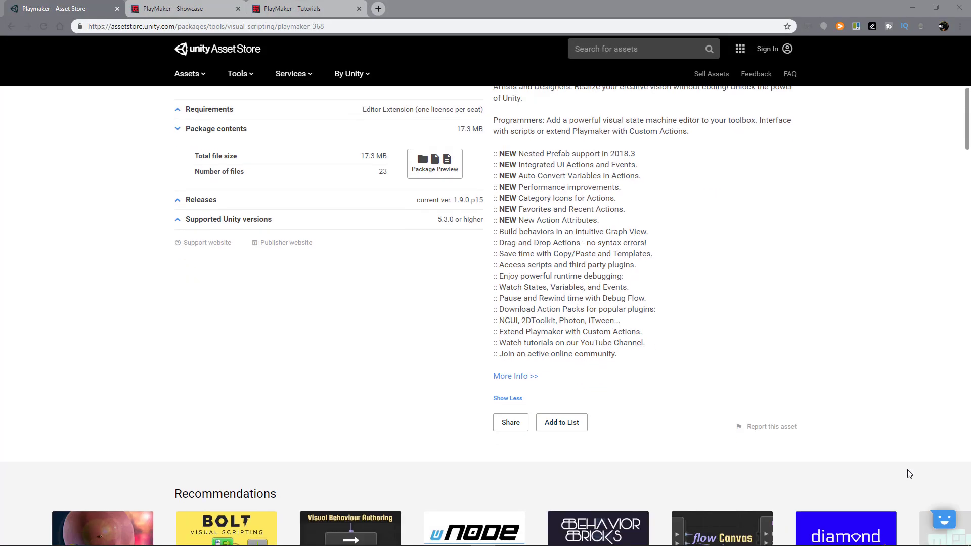
scroll(910, 474, down, 4)
scroll(907, 472, down, 4)
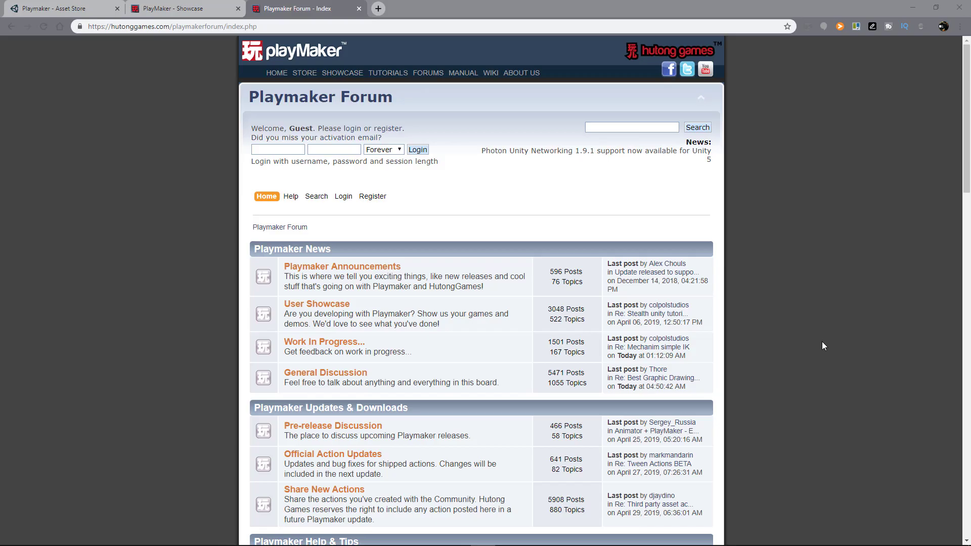
scroll(822, 346, down, 4)
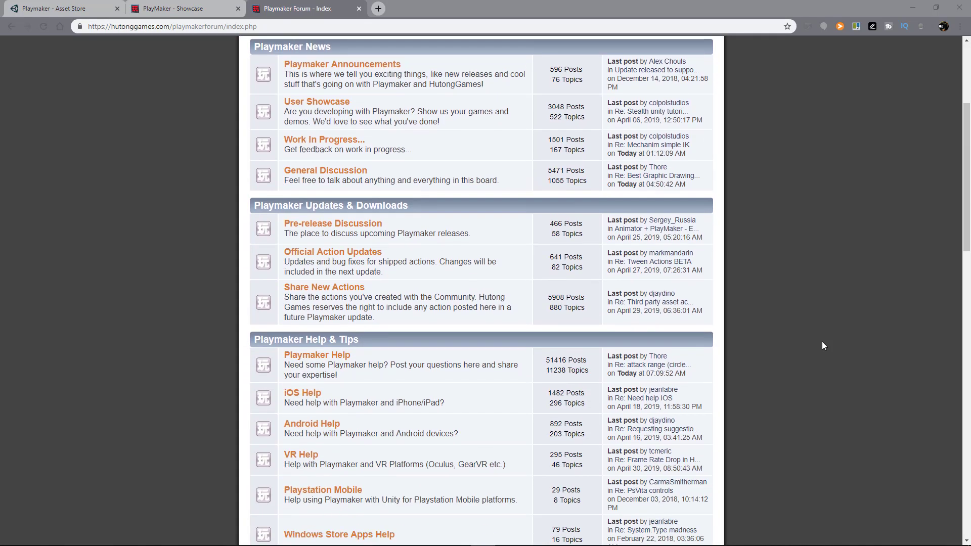
scroll(822, 342, down, 3)
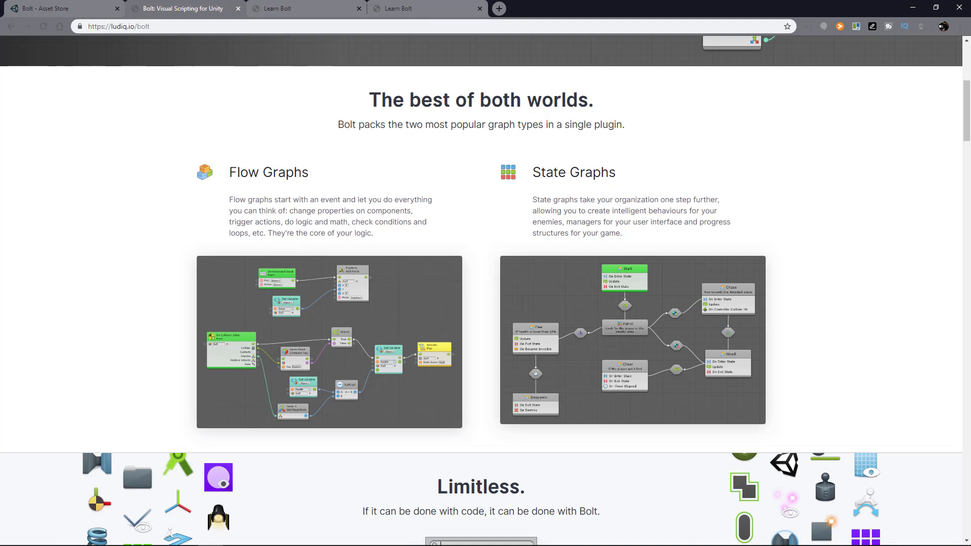
Examine Bolt's graph types and its comparison with other Unity visual scripting tools, moving on to its Learn page.
scroll(954, 307, down, 15)
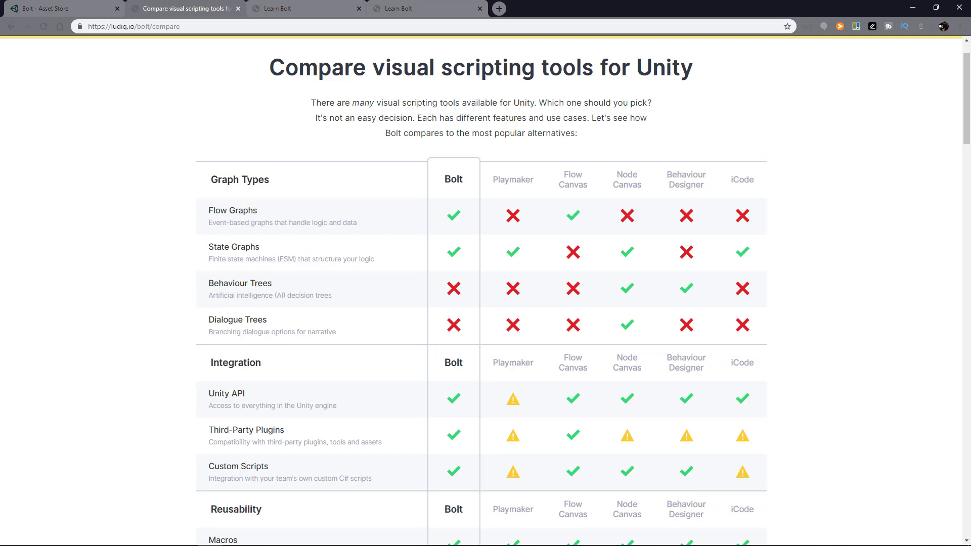
key(ctrl+Tab)
key(ctrl+Tab)
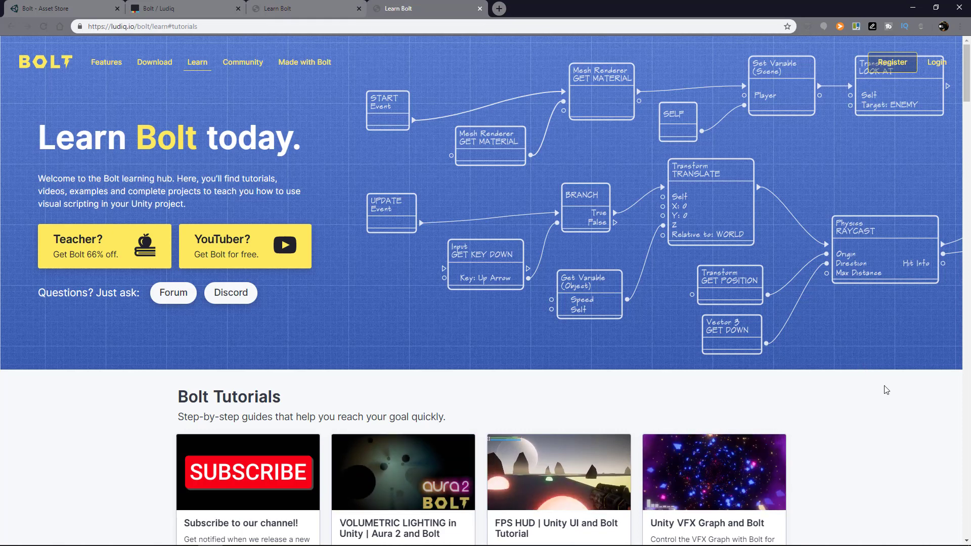
Browse the Bolt tutorials and example projects, and bring up the Bolt community support page.
scroll(886, 389, down, 5)
scroll(886, 390, down, 3)
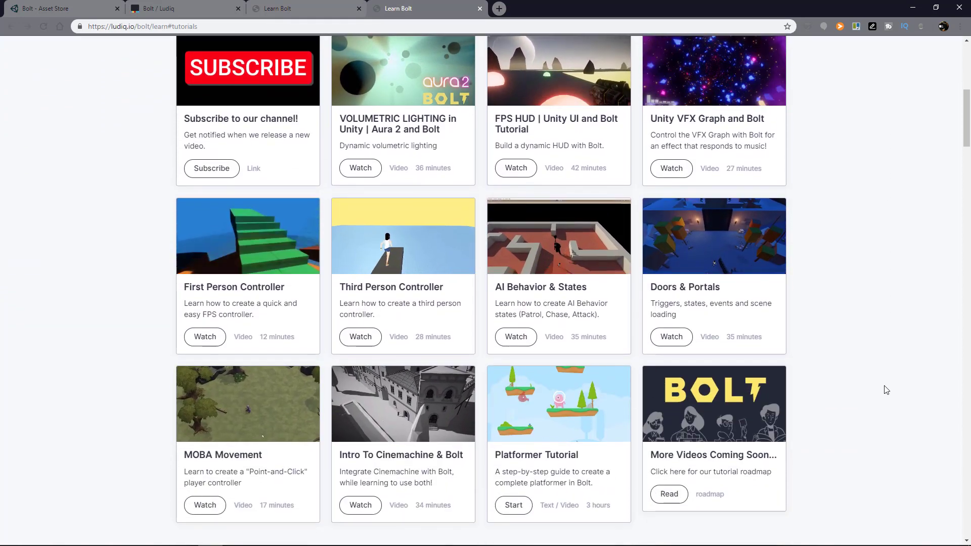
click(966, 266)
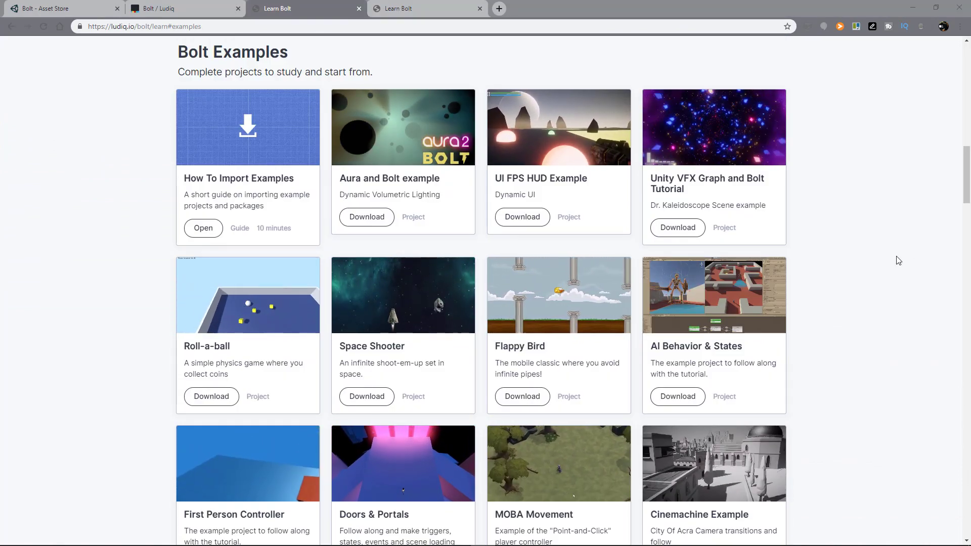
key(ctrl+shift+Tab)
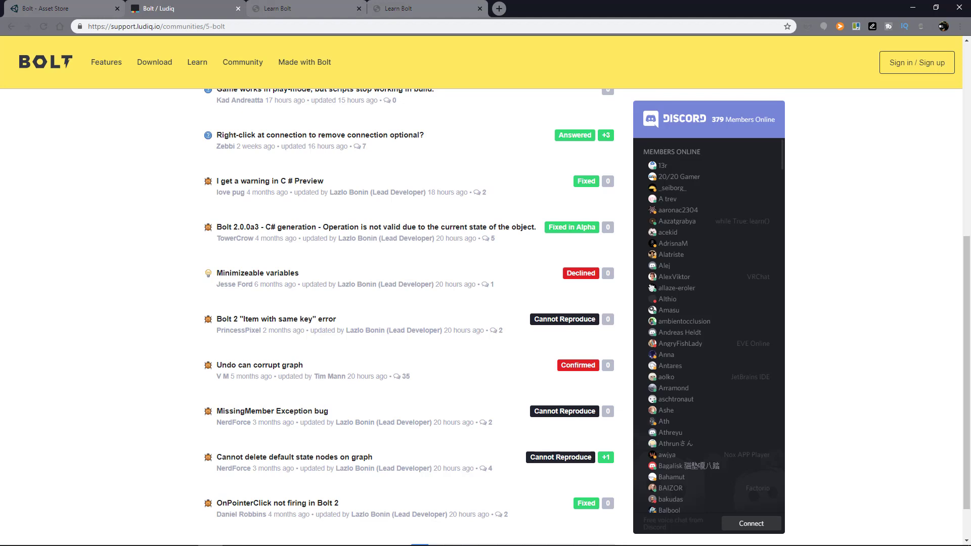
Close the Bolt website pages and read the top user reviews on Bolt's Asset Store page.
key(ctrl+w)
key(ctrl+w)
key(ctrl+w)
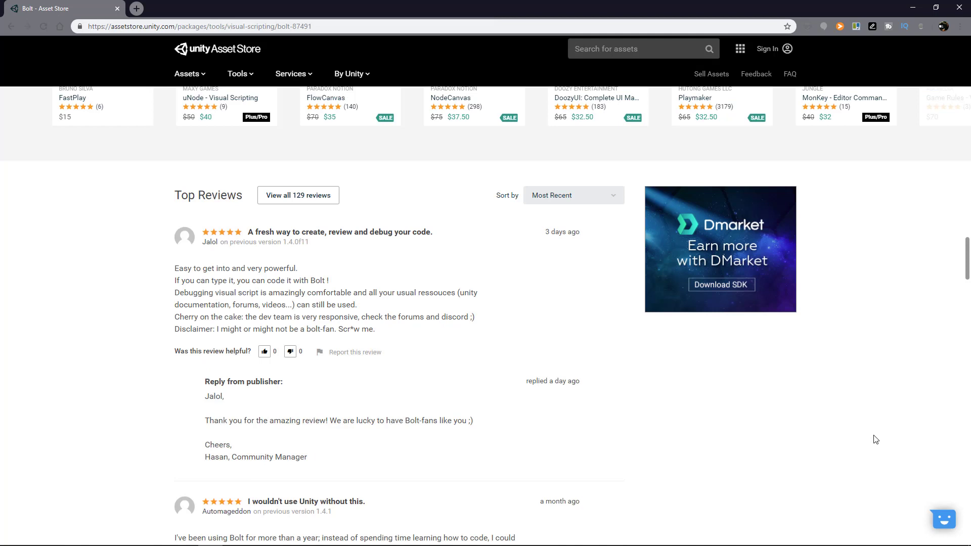
scroll(875, 439, down, 2)
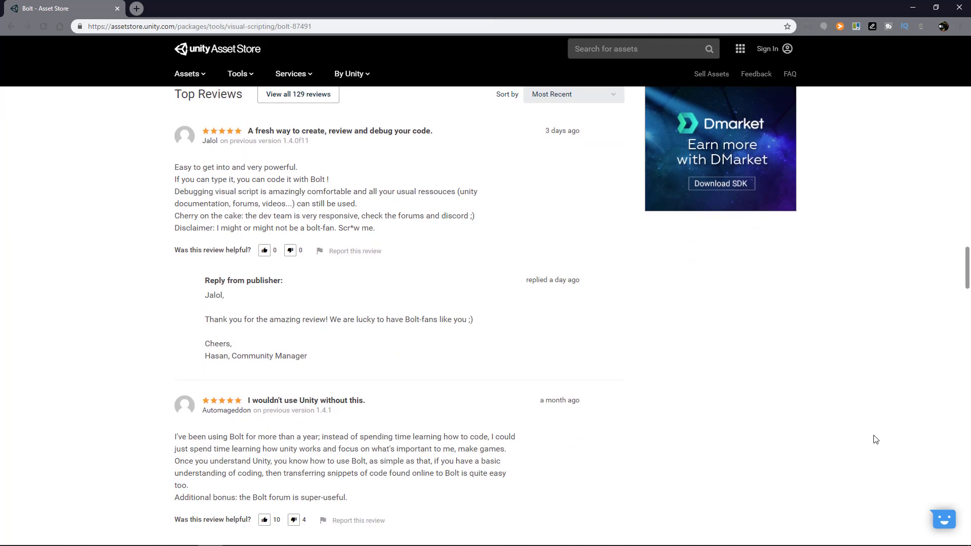
scroll(876, 439, down, 5)
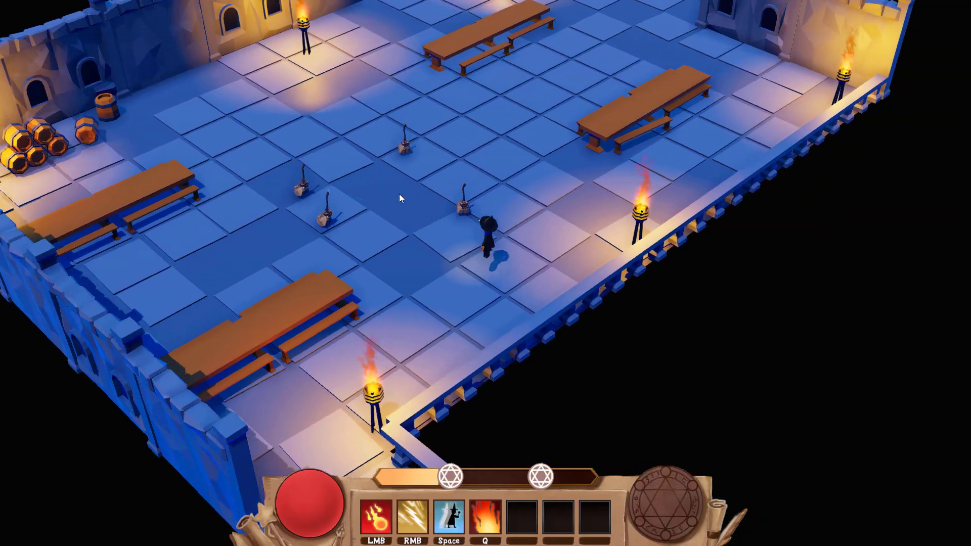
click(384, 199)
key(q)
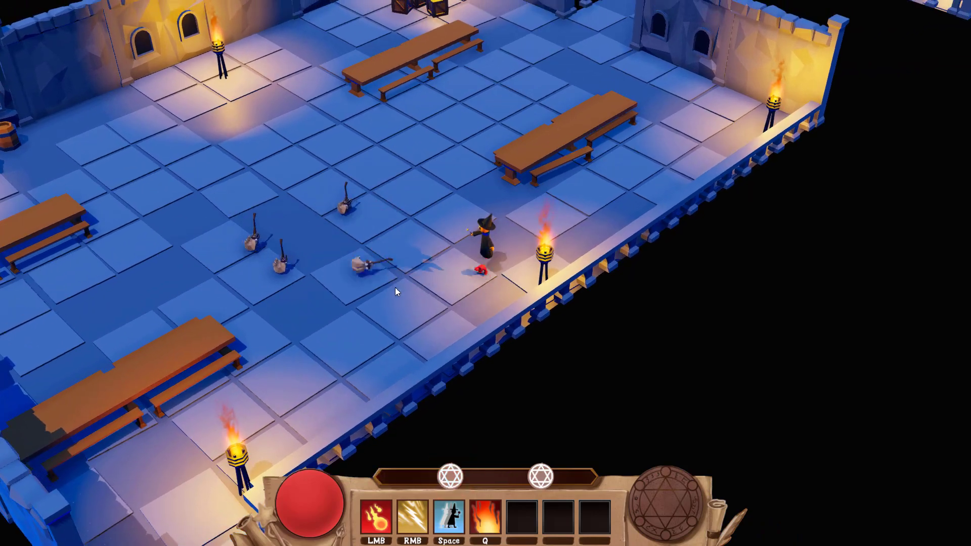
click(389, 288)
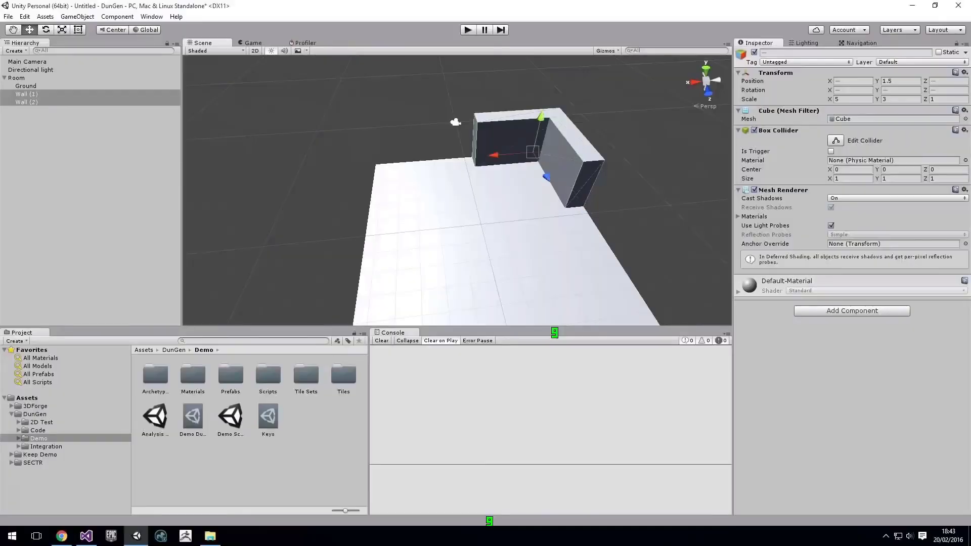
Duplicate the room's wall segments and arrange the copies along the edges of the ground, leaving a doorway gap.
key(e)
shift+click(26, 118)
key(w)
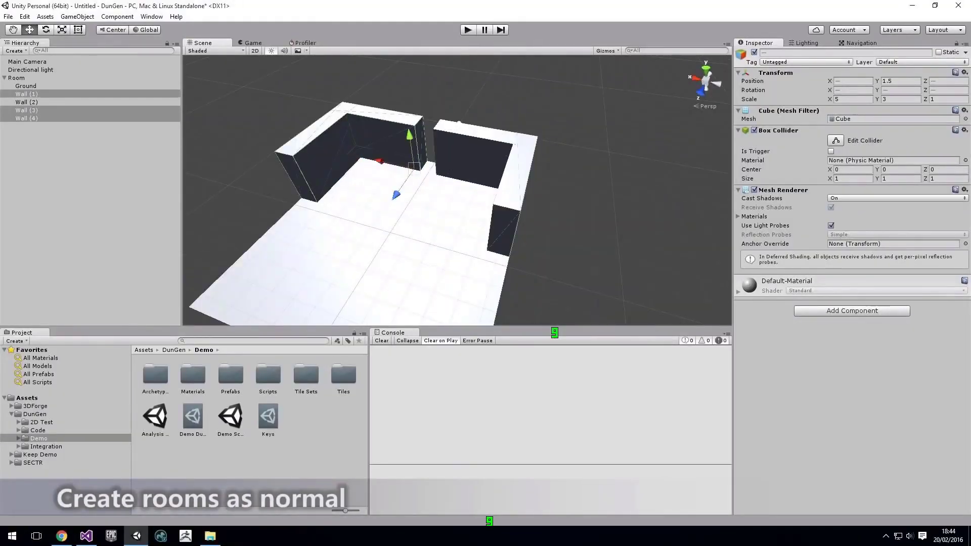
key(ctrl+d)
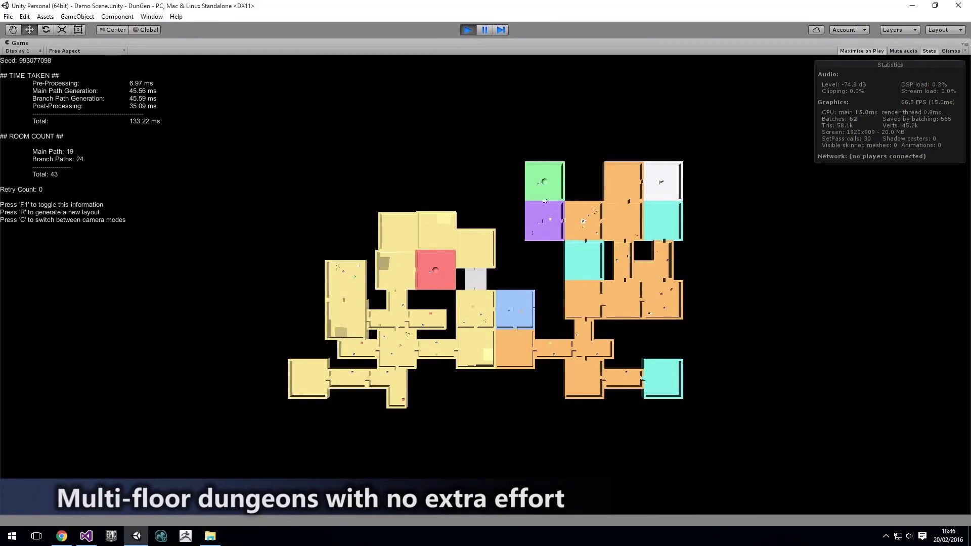
Leave the maximized Game view and inspect the generated multi-floor dungeon in the Scene view.
right_click(133, 43)
click(152, 48)
click(203, 43)
right_drag(455, 192, 455, 192)
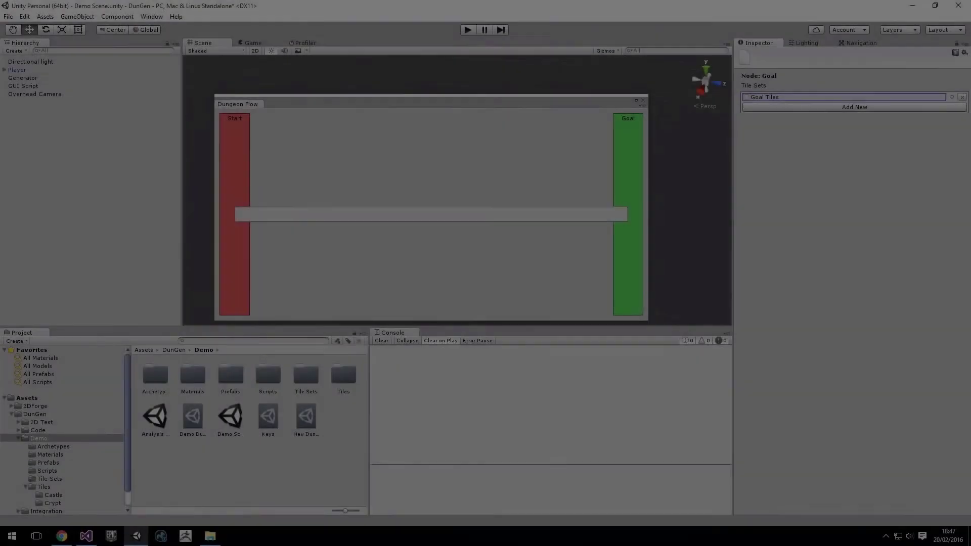
Split the dungeon flow line about a third of the way along and assign the Castle archetype to a line segment.
right_click(367, 214)
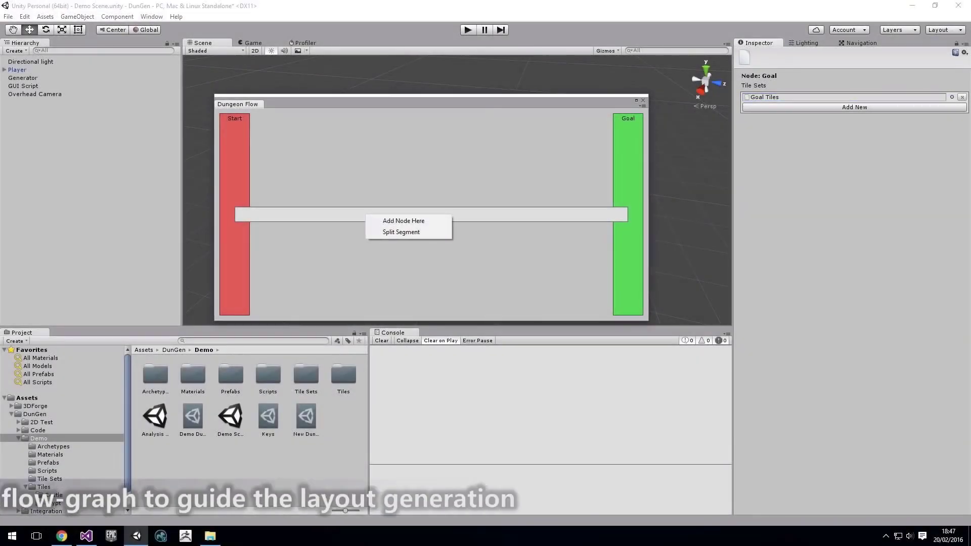
click(400, 229)
click(854, 97)
click(952, 96)
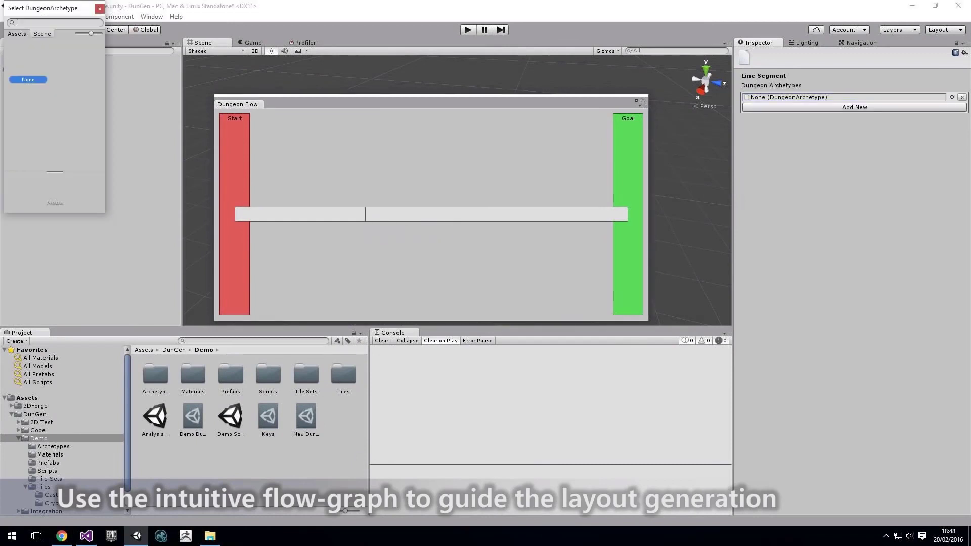
text(crypt)
key(Return)
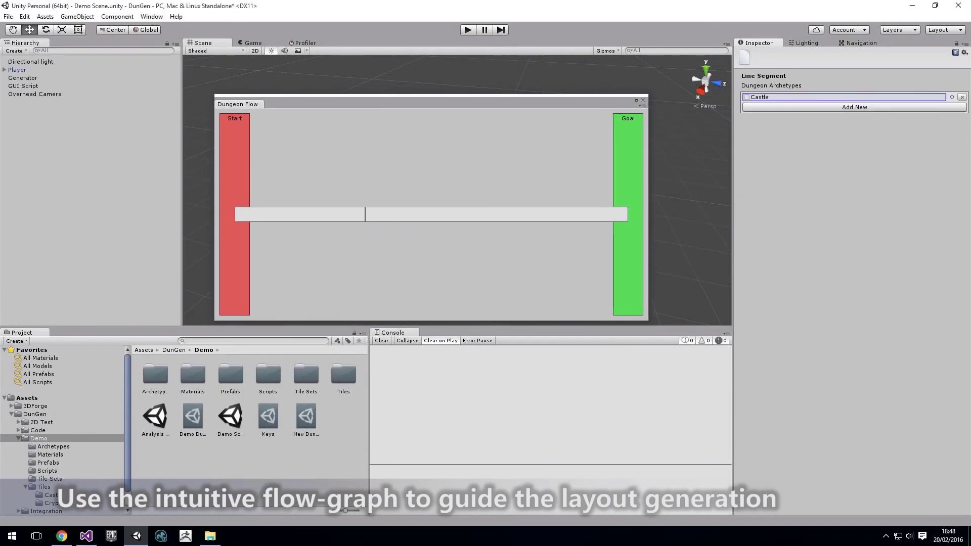
Add a node on the dungeon flow line and label it Mini-Boss.
right_click(354, 213)
click(384, 219)
click(860, 85)
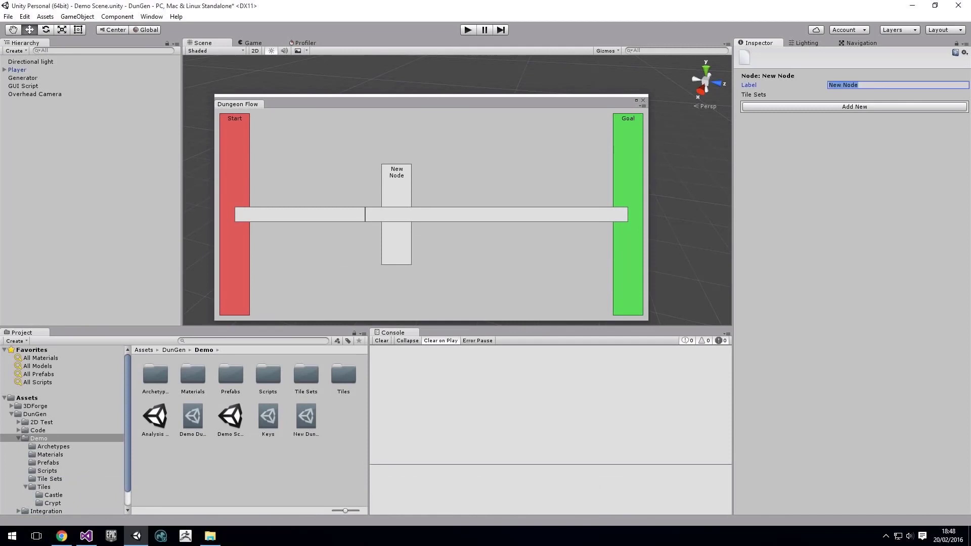
text(Mini-Boss)
Assign the Mini-Boss Tiles tile set to the Mini-Boss node.
click(854, 106)
click(952, 106)
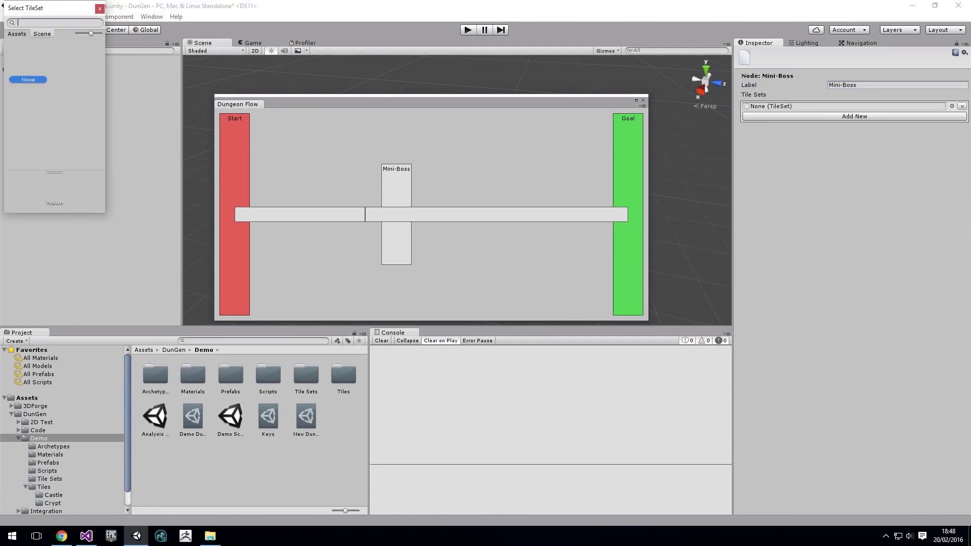
double_click(43, 123)
right_click(458, 217)
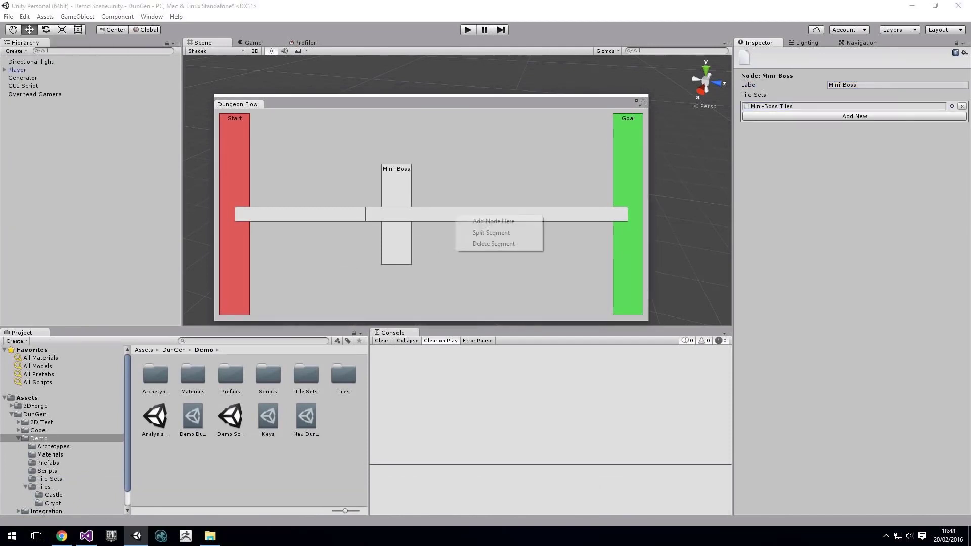
drag(455, 190, 566, 190)
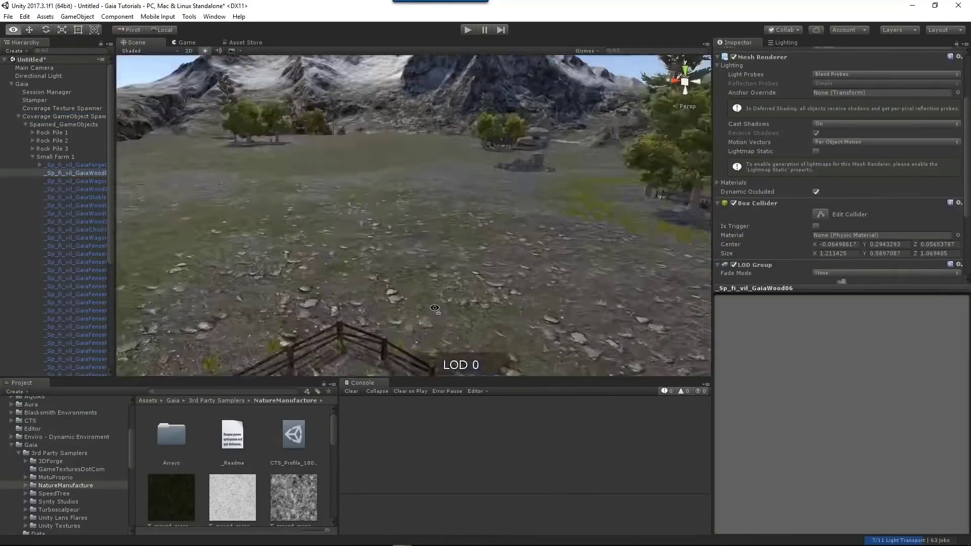
Spawn the clustered trees and the coverage details over the Gaia terrain, and inspect the grassy valley up close.
click(353, 294)
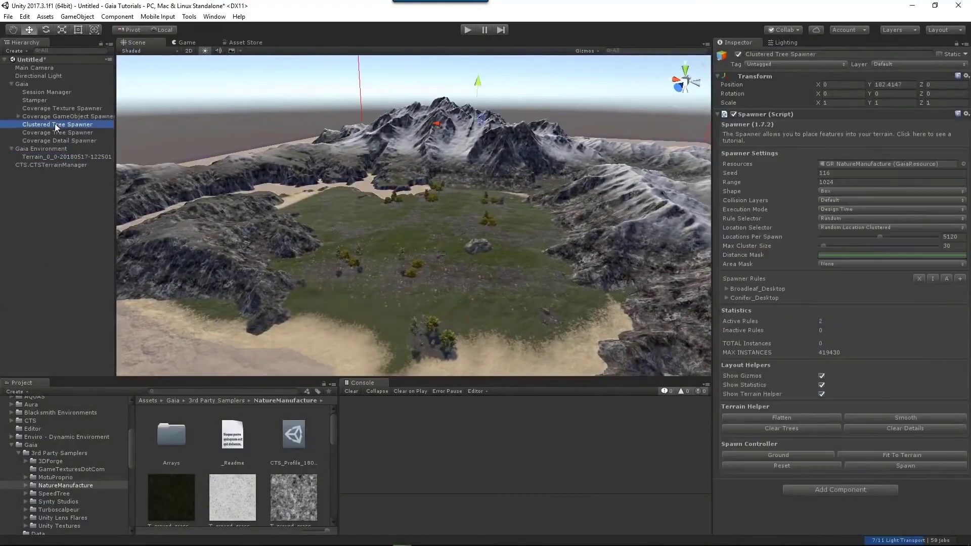
click(907, 465)
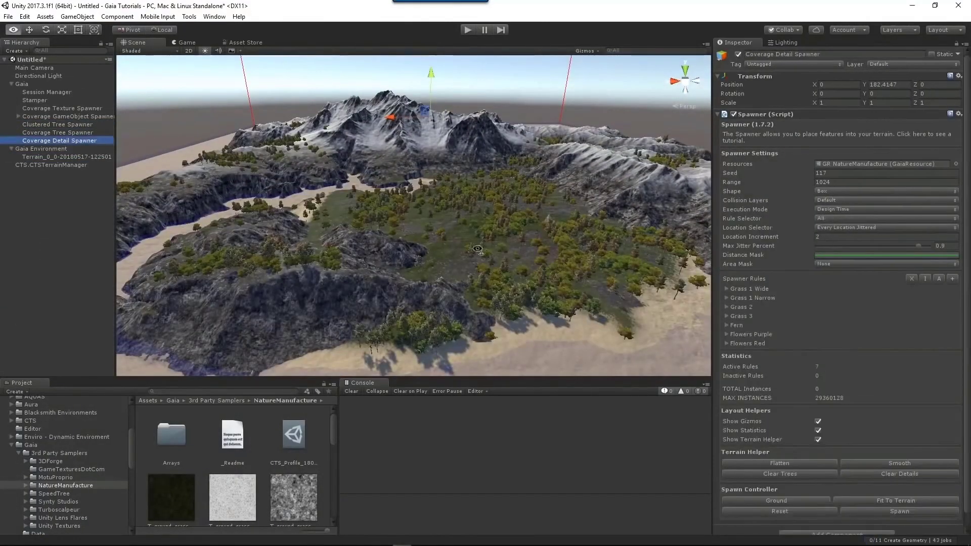
right_drag(420, 222, 419, 221)
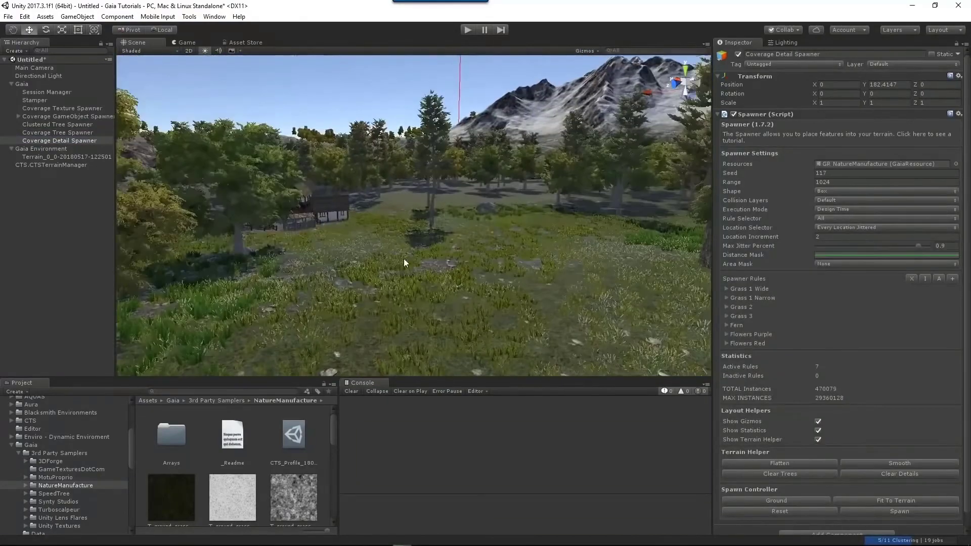
right_drag(403, 263, 445, 268)
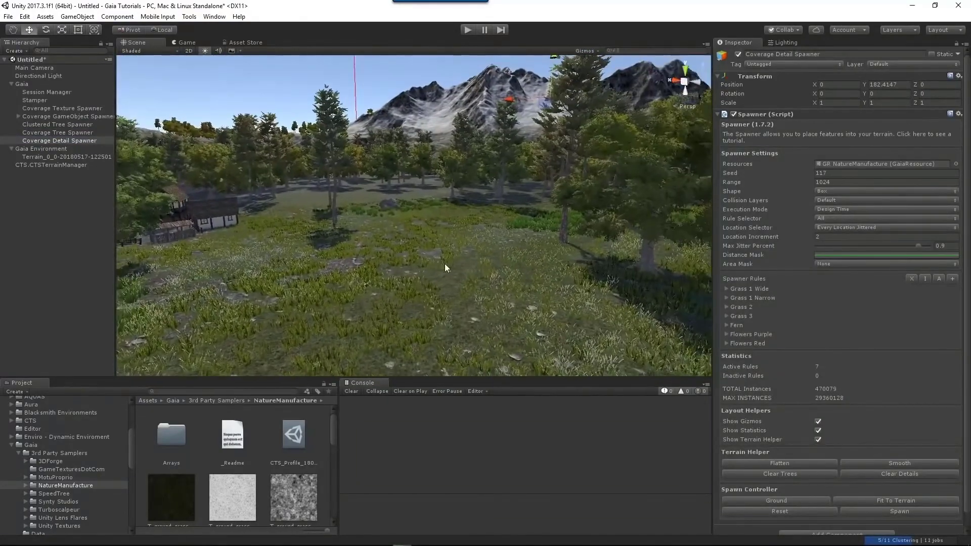
Create the player, wind, water and screenshotter with the Gaia Manager, and add AQUAS water through its extensions.
click(214, 16)
mouse_move(238, 56)
click(384, 57)
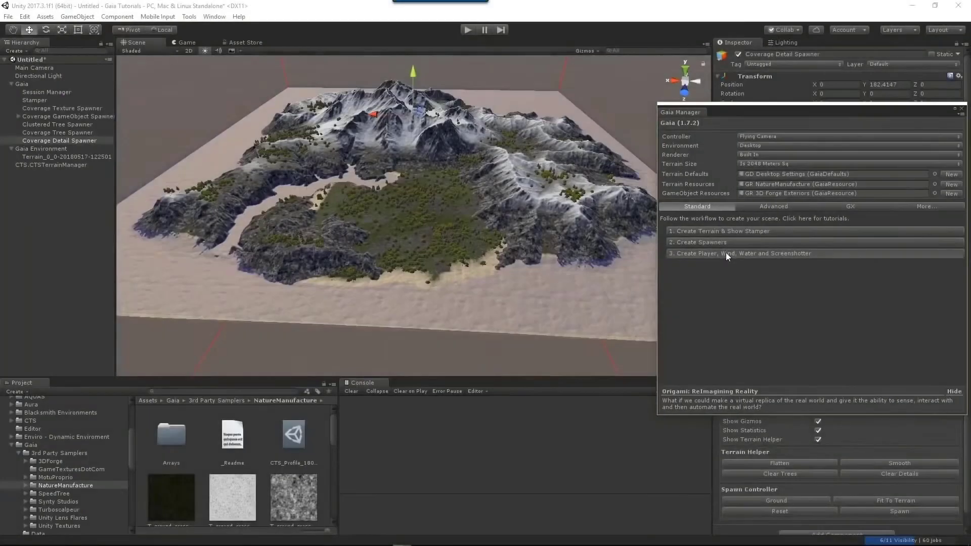
click(726, 253)
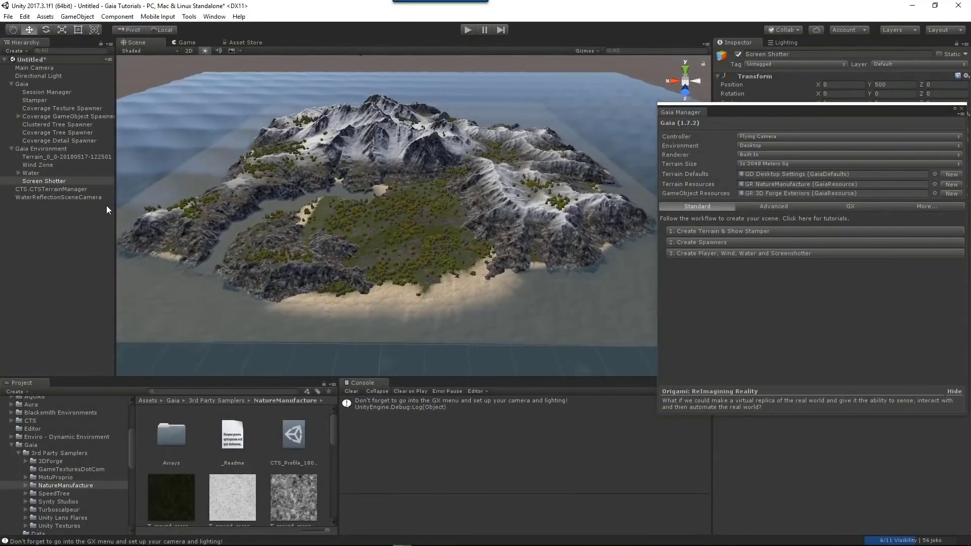
click(850, 207)
click(703, 267)
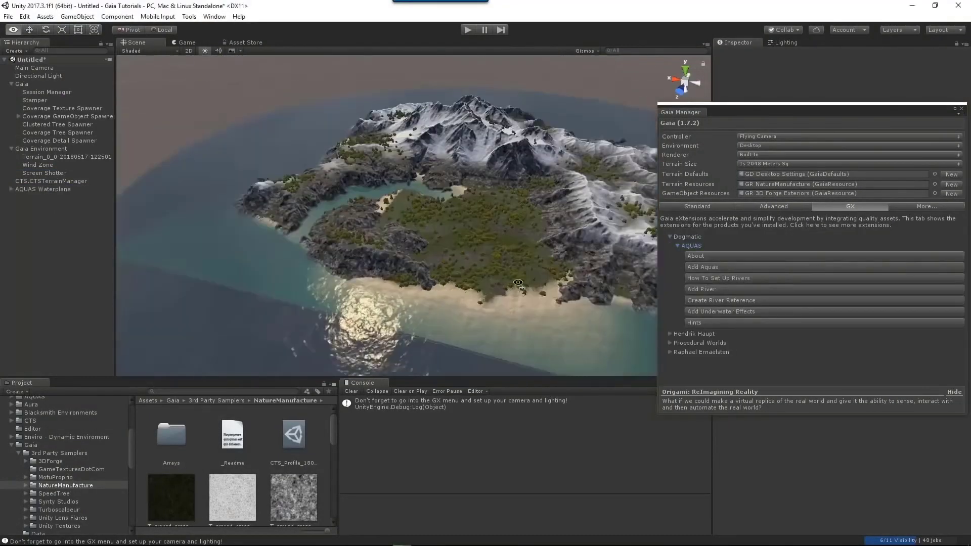
Add a plane with the OceanFloor material as the seabed, scaled to 1000 in X and Z, and inspect the island.
right_click(23, 242)
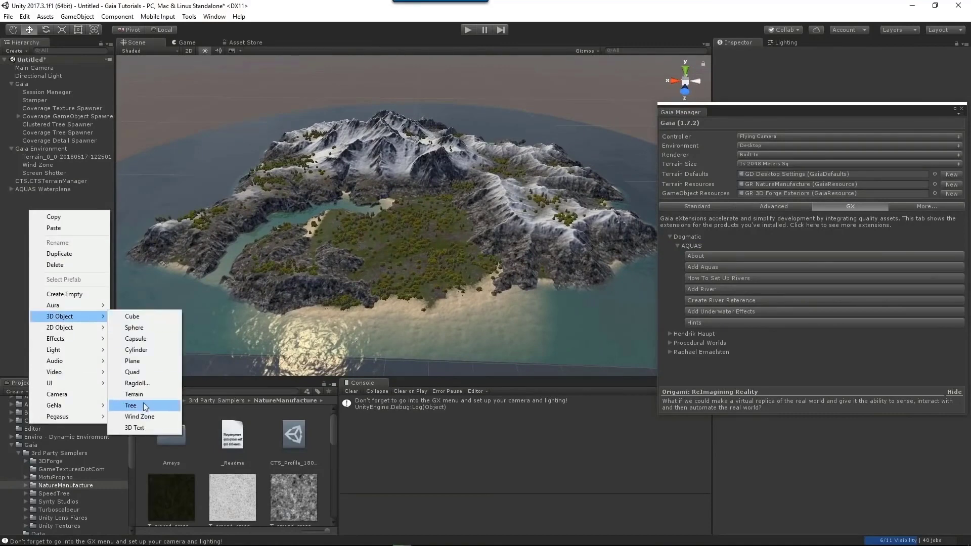
click(147, 403)
drag(681, 112, 579, 232)
click(943, 103)
text(1000)
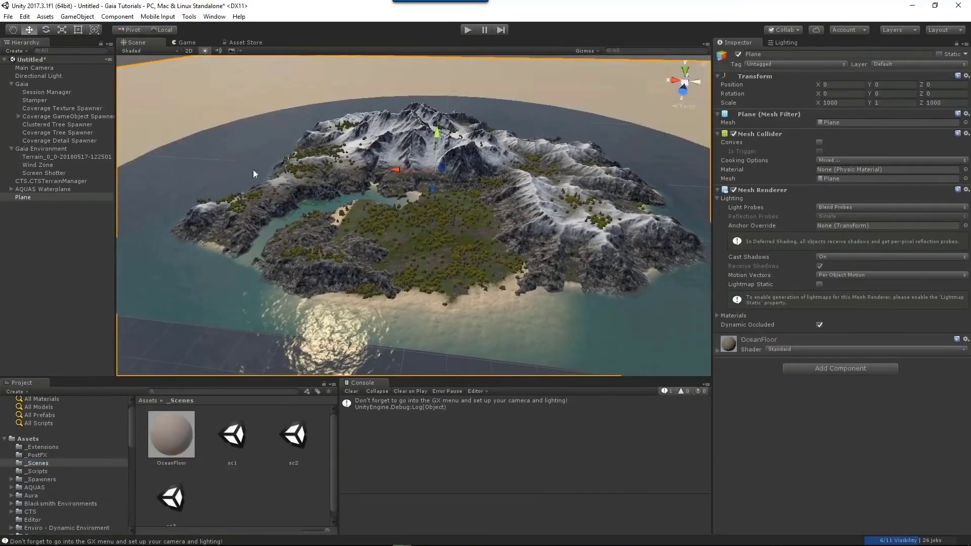
alt+drag(254, 174, 354, 283)
click(658, 182)
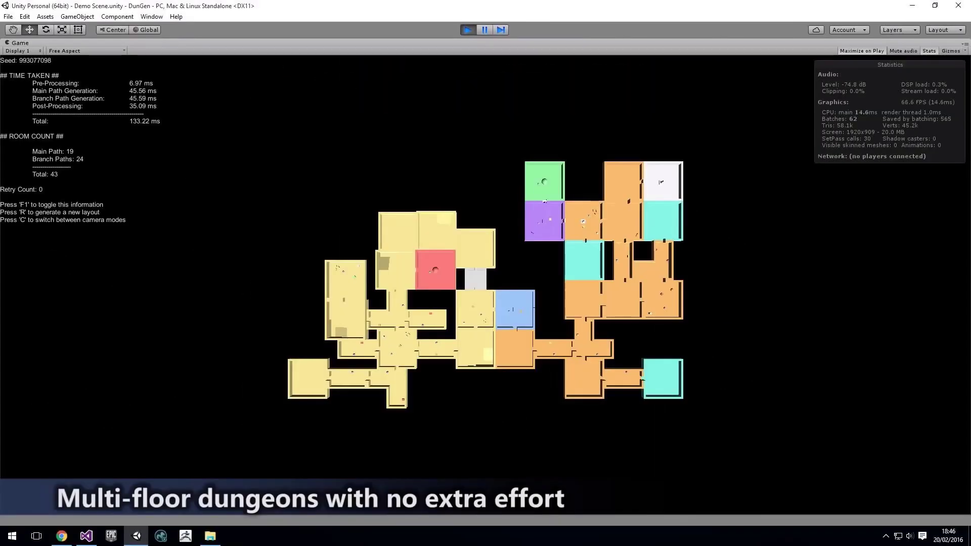
Switch from the maximized Game view of the running DunGen demo to the Scene view to examine the dungeon.
click(163, 48)
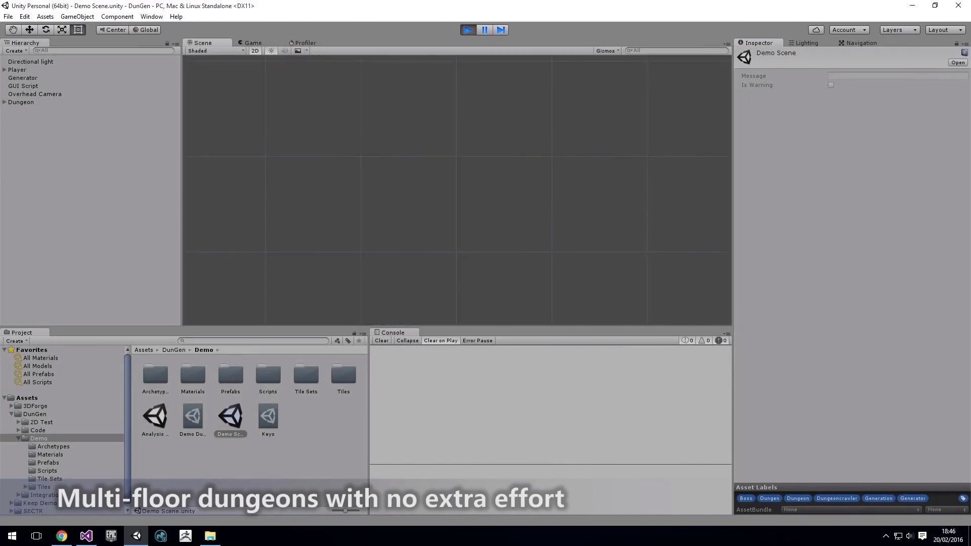
right_drag(457, 189, 471, 202)
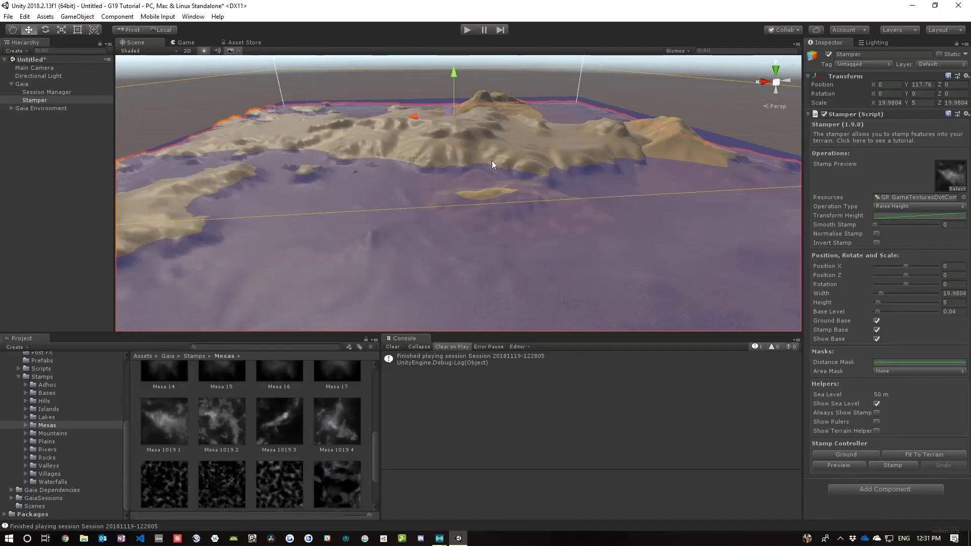
Take a closer look at the Gaia stamper's terrain preview, and switch from the Gaia page to the Procedural Worlds blog.
scroll(491, 159, up, 3)
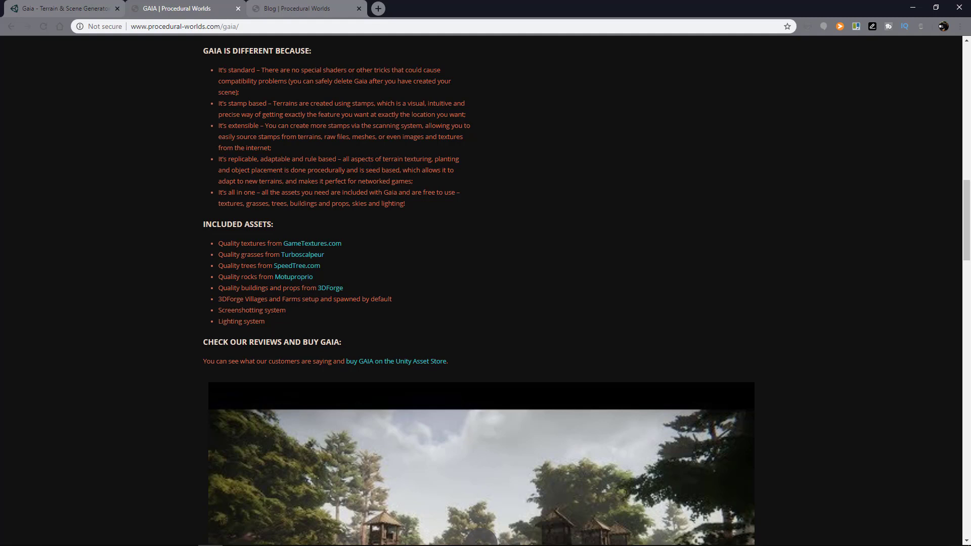
key(ctrl+Tab)
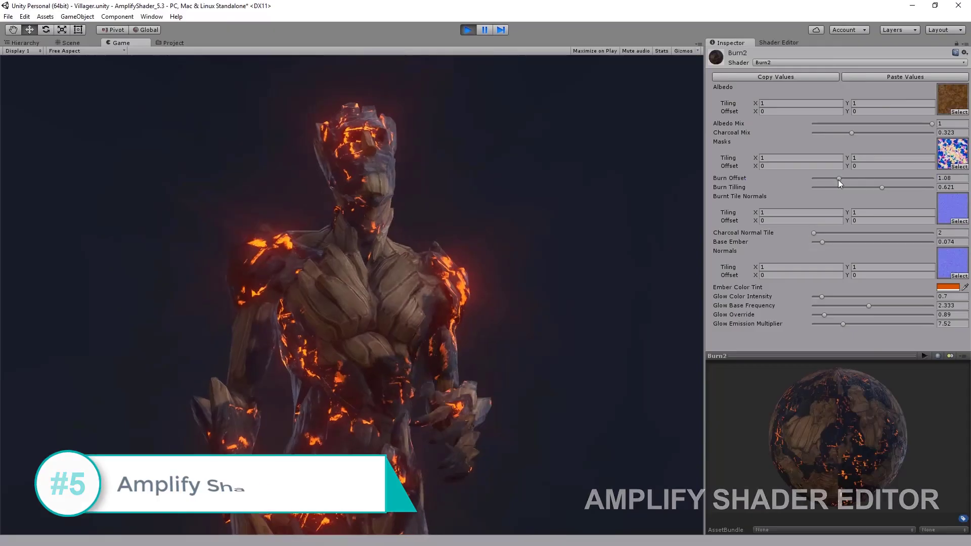
Adjust the Burn2 material's Burn Offset, and raise the SnowAmount node's value in the SnowAccumulation shader graph.
mouse_move(838, 180)
mouse_down()
mouse_move(824, 179)
mouse_move(867, 188)
mouse_move(845, 191)
mouse_up()
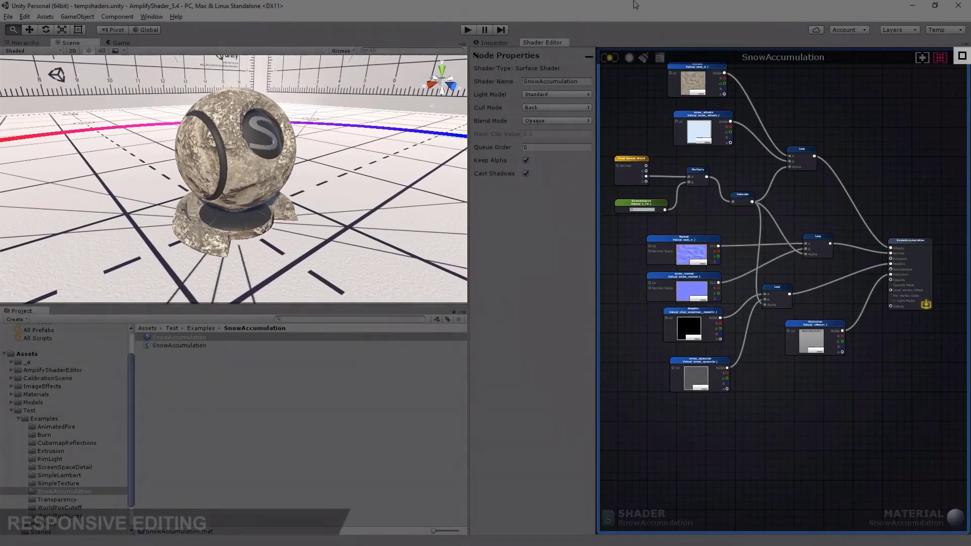
scroll(663, 226, up, 5)
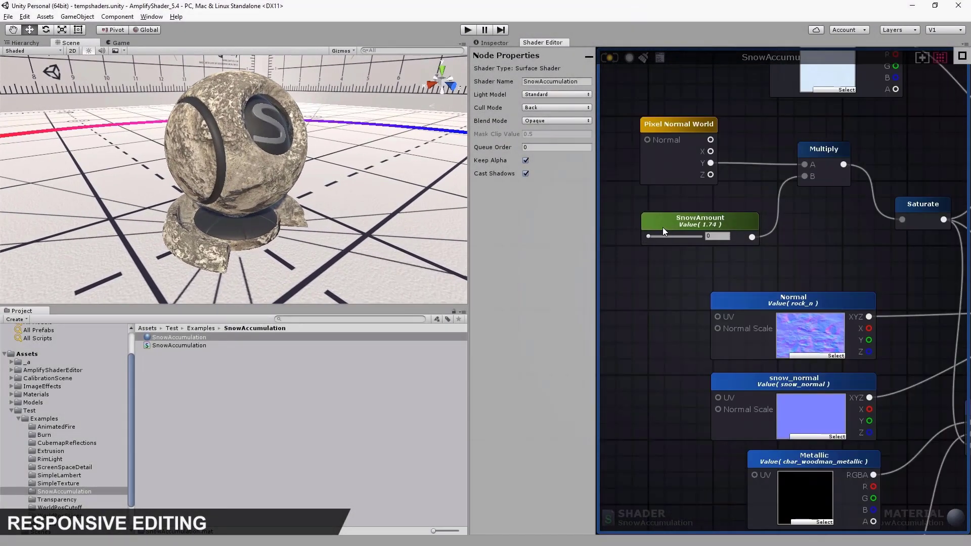
drag(656, 239, 681, 237)
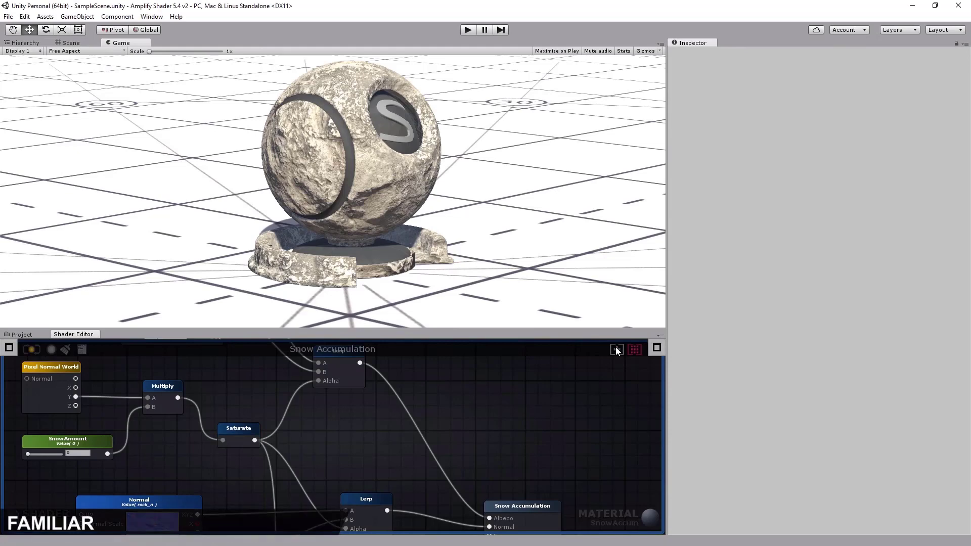
Focus the graph on the Snow Accumulation output node, and raise SnowAmount on the SnowAccum material.
click(616, 349)
click(615, 516)
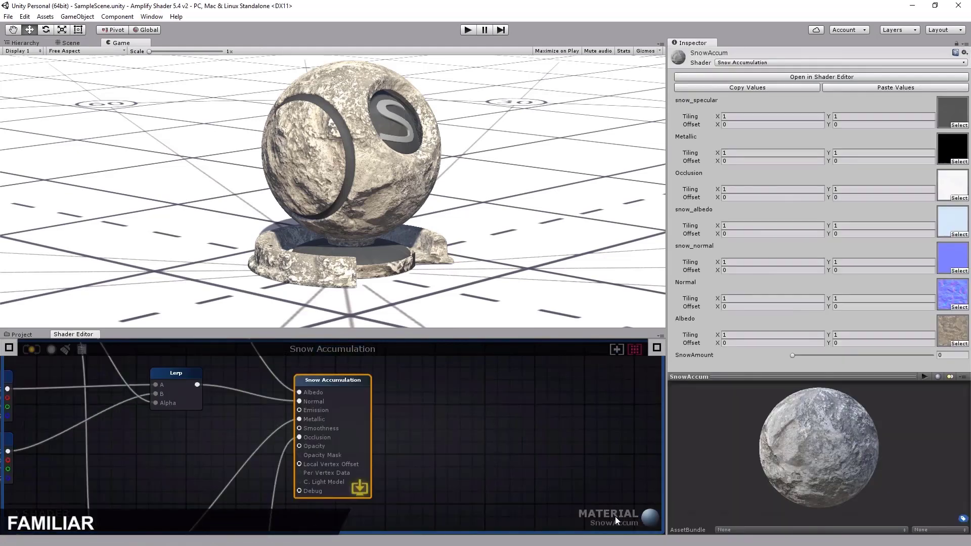
drag(794, 357, 902, 358)
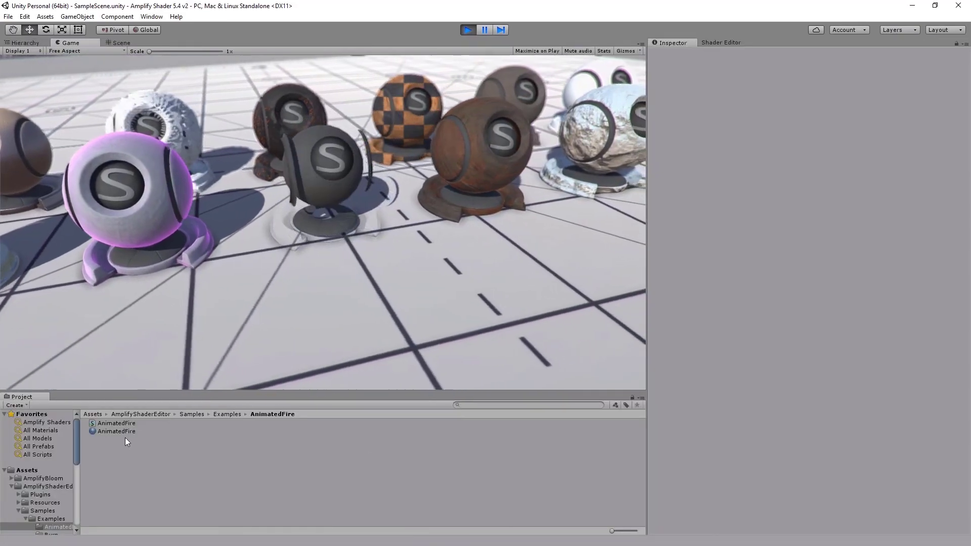
Open the AnimatedFire sample material in the shader editor and look closely at its node graph.
double_click(124, 432)
scroll(846, 264, up, 3)
click(838, 274)
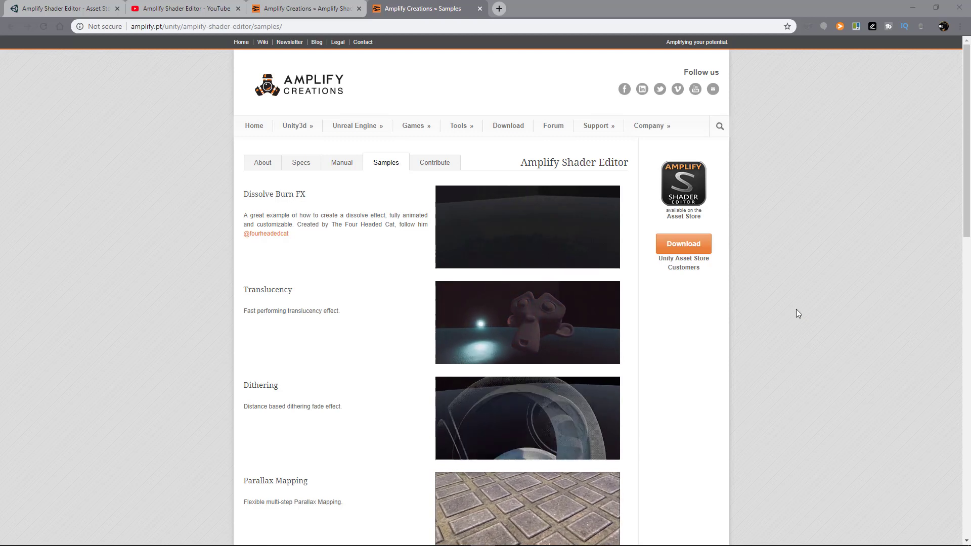
Browse the Amplify Shader Editor samples page, and view the Constants folder in the editor's node source code.
scroll(796, 309, down, 3)
scroll(797, 312, down, 3)
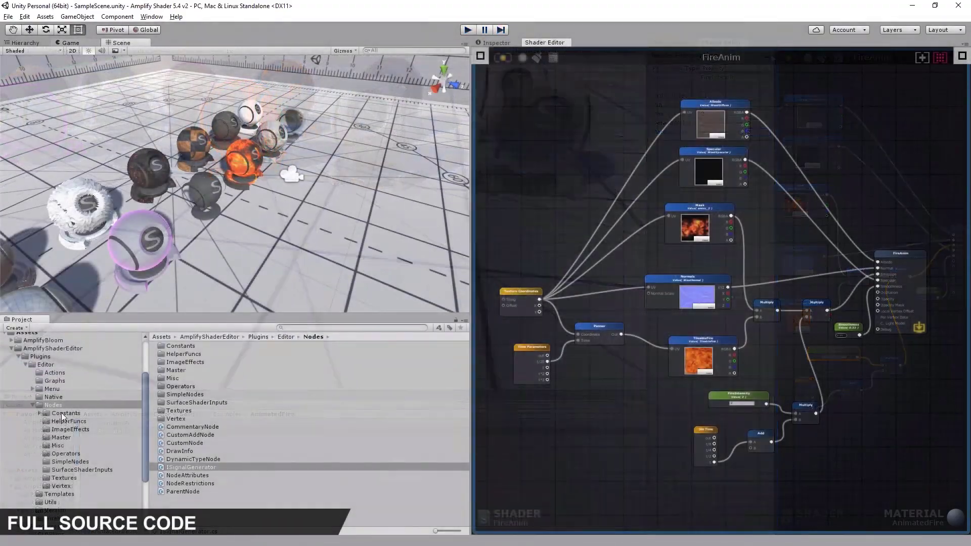
click(63, 413)
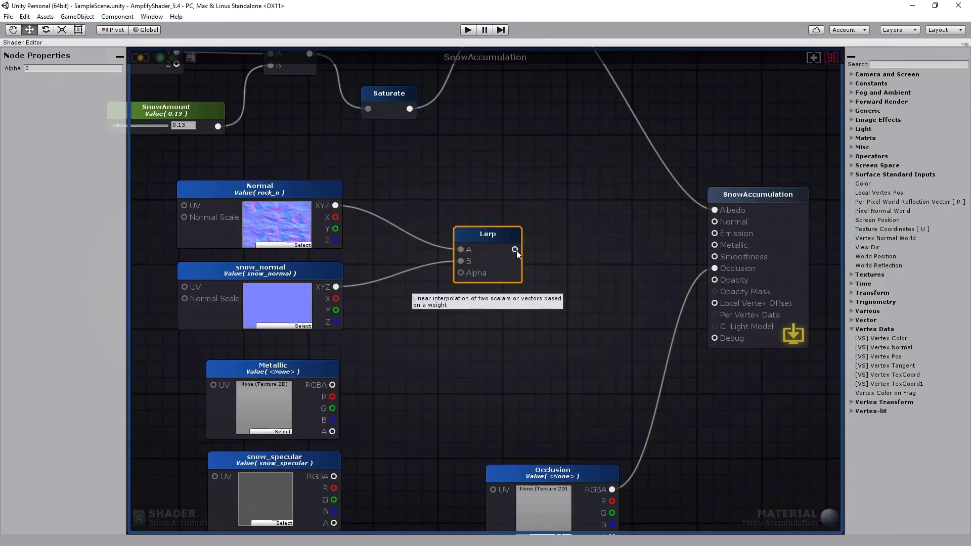
Connect the Lerp node's output to the Normal input of SnowAccumulation, and search the node list for "Ler".
drag(515, 249, 713, 221)
click(657, 271)
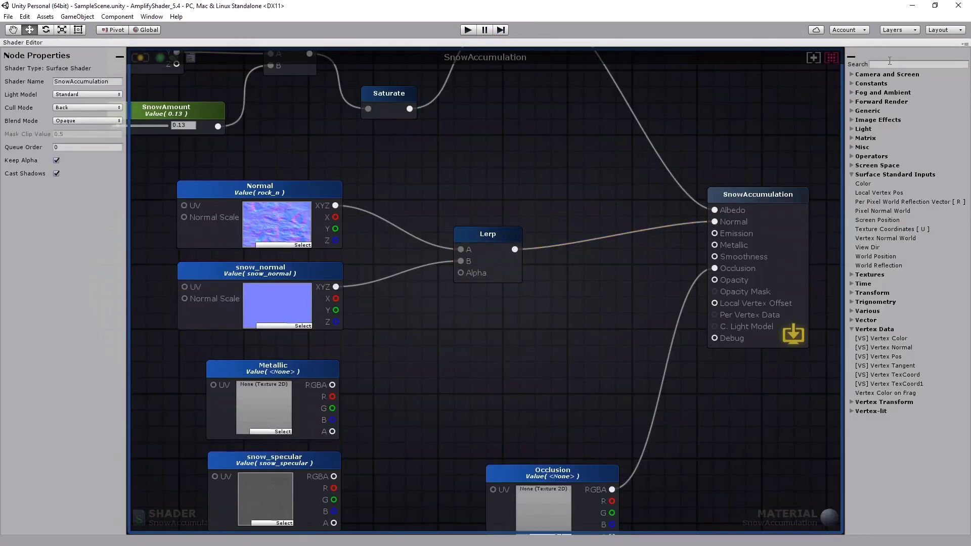
click(900, 64)
text(Ler)
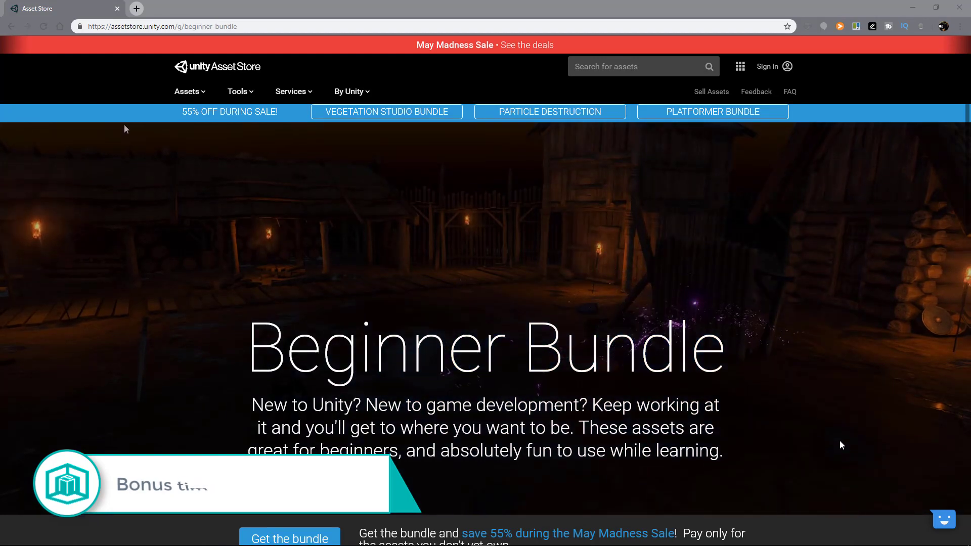
Browse the assets in the Asset Store's Beginner Bundle, including the Realistic Effects Pack 4 and HUD & GUI Medieval Art Bundle pages.
scroll(839, 441, down, 3)
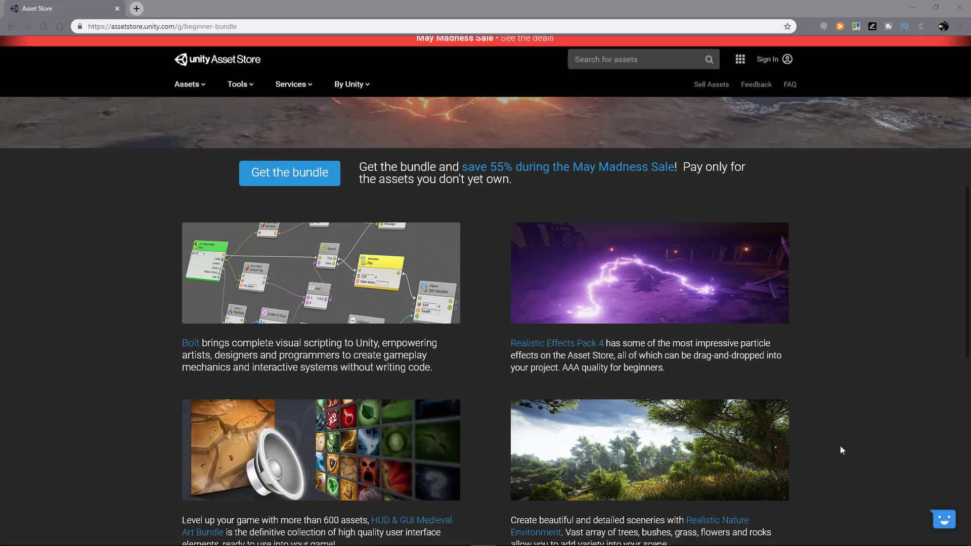
scroll(841, 448, down, 2)
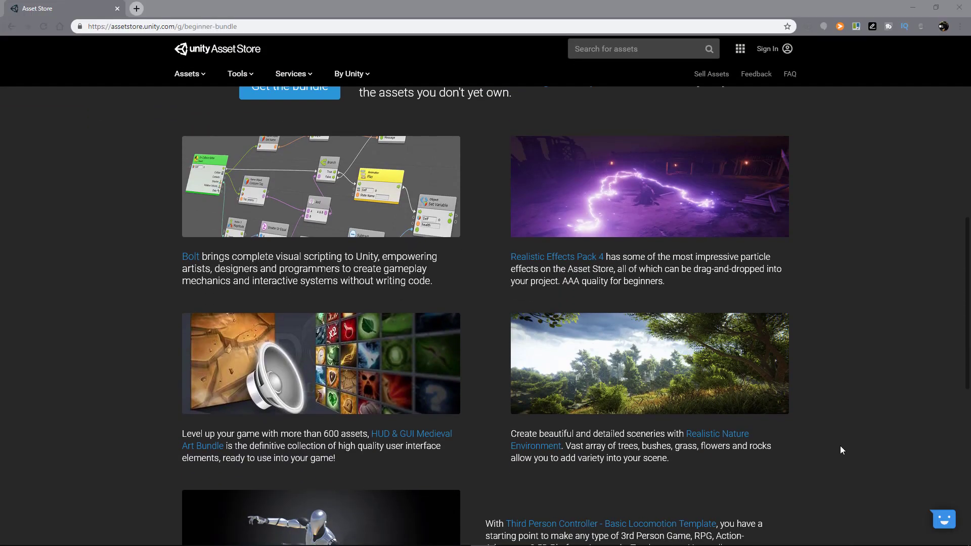
scroll(840, 450, down, 1)
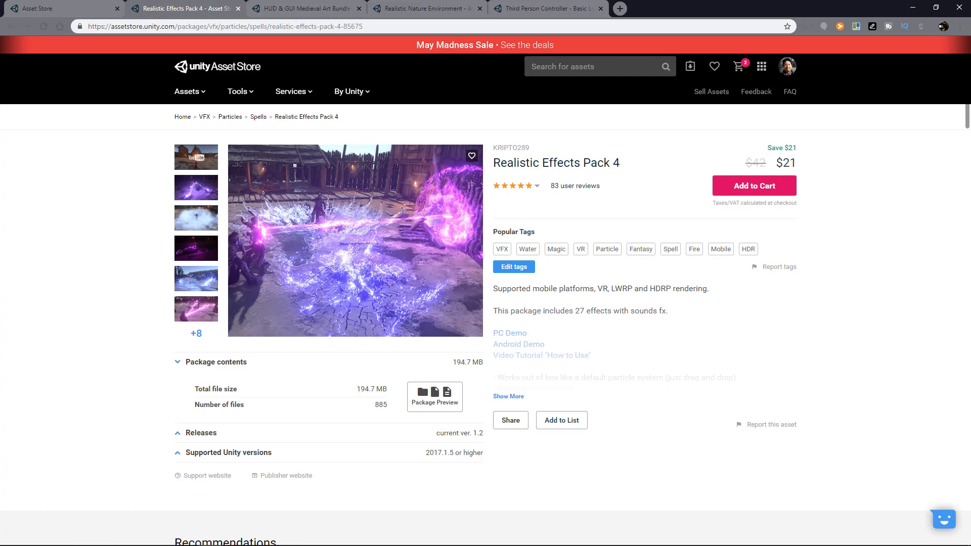
key(ctrl+Tab)
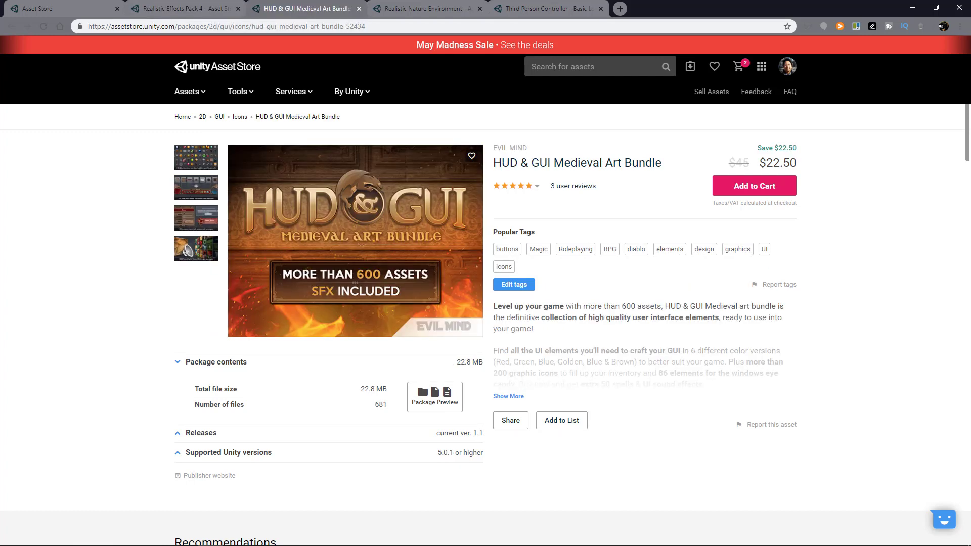
View the Realistic Nature Environment and Third Person Controller asset pages.
key(ctrl+Tab)
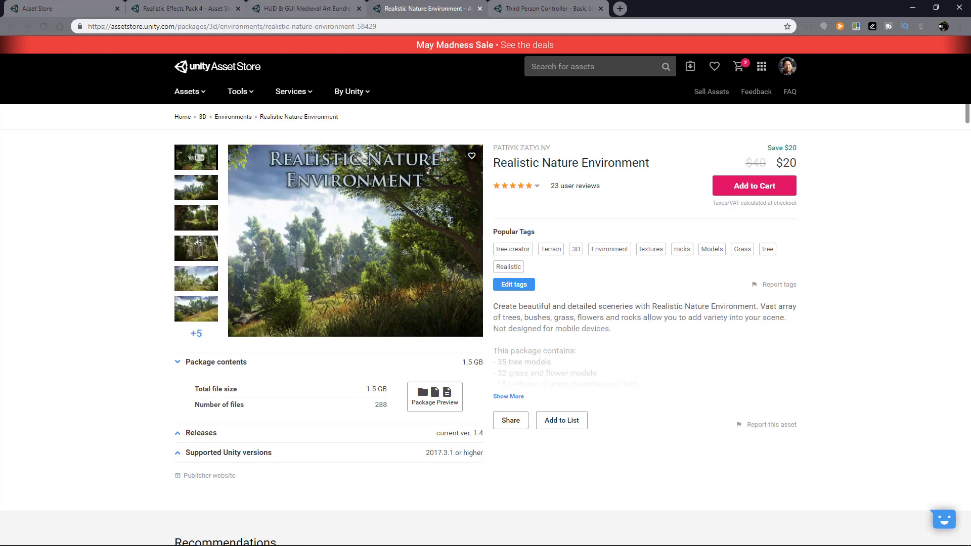
key(ctrl+Tab)
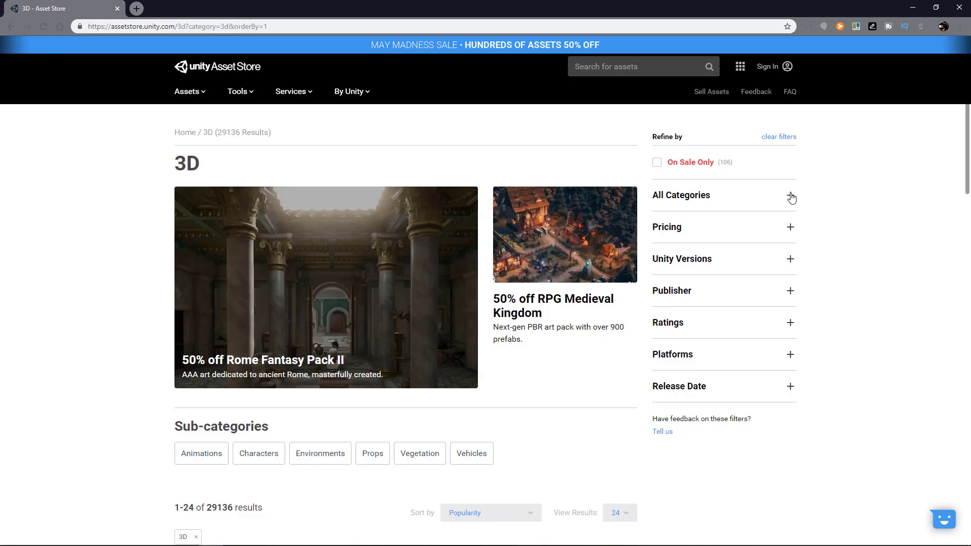
Expand the full category filter on the Asset Store's 3D page and browse the 3D asset listings.
click(790, 196)
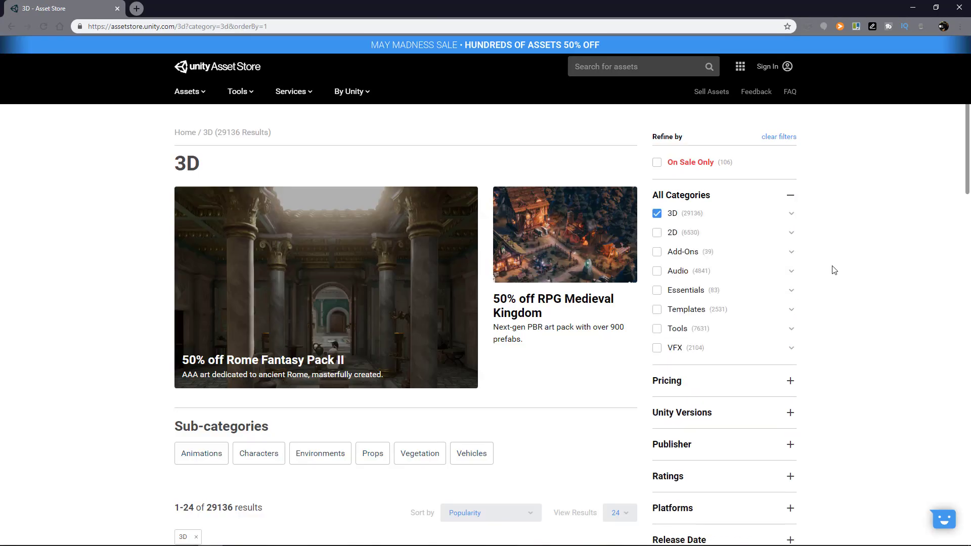
scroll(832, 270, down, 2)
scroll(834, 272, down, 3)
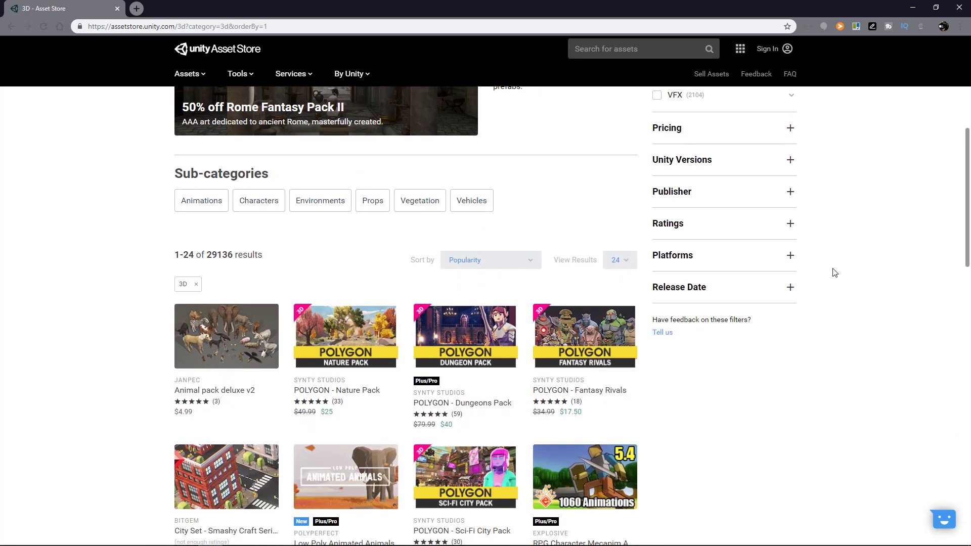
scroll(834, 273, down, 3)
scroll(834, 272, down, 3)
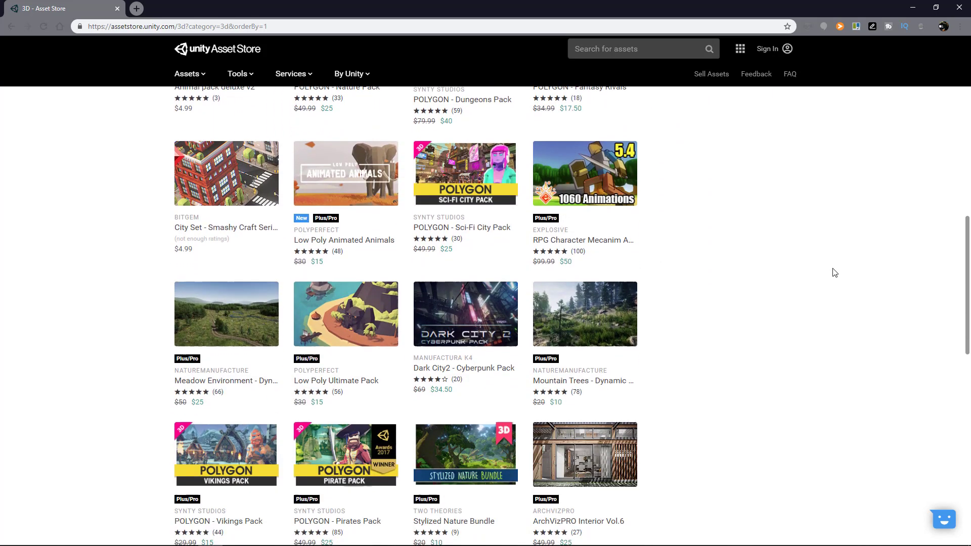
Open the Asset Store page covering all tool subcategories and browse its most popular tools.
click(246, 74)
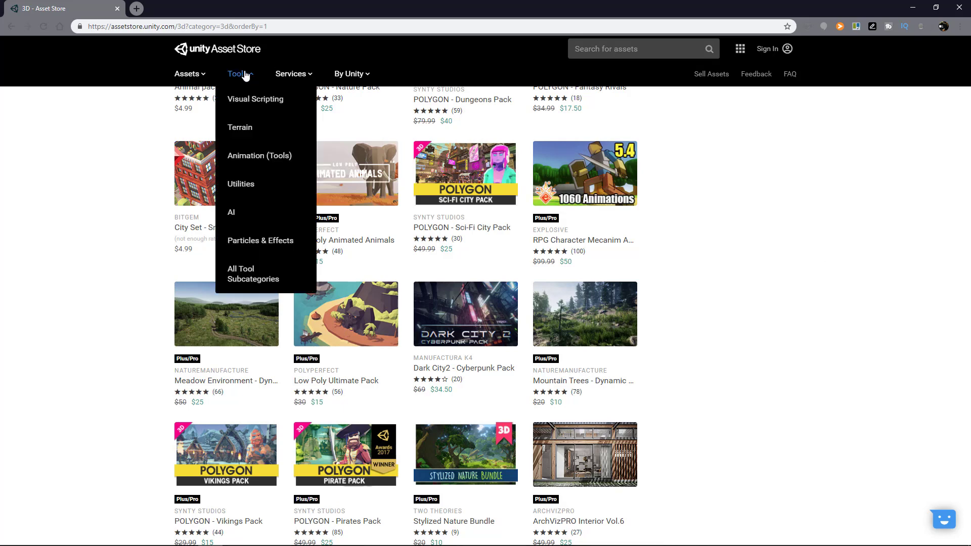
click(245, 273)
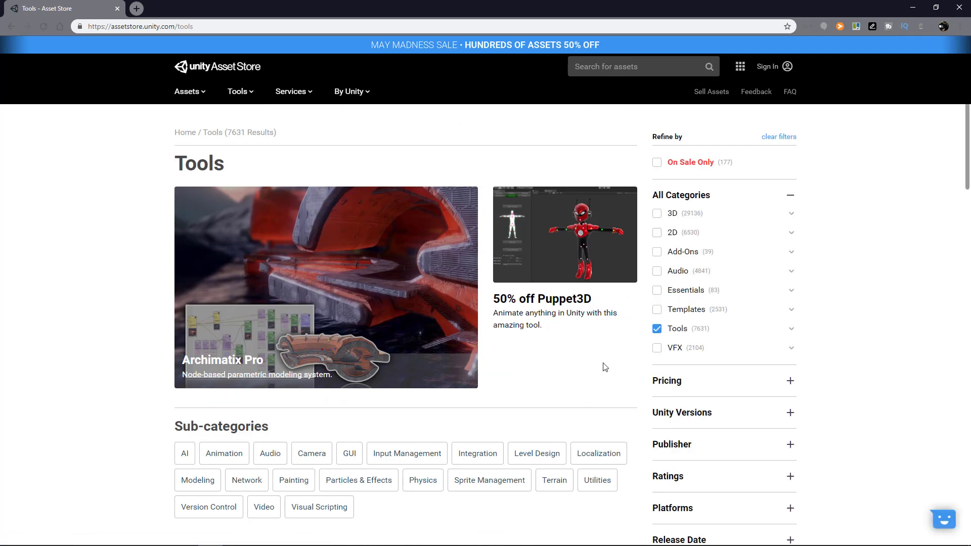
scroll(832, 390, down, 5)
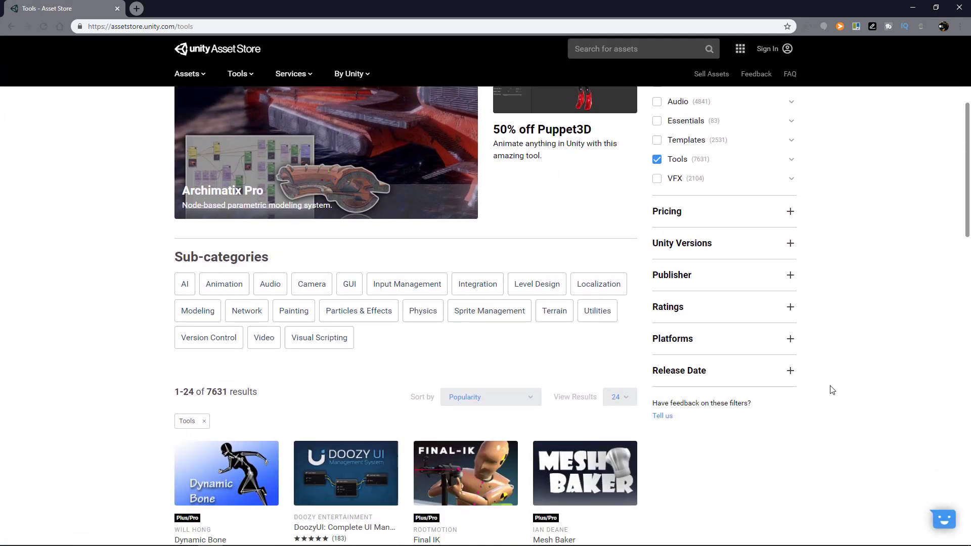
scroll(832, 390, down, 1)
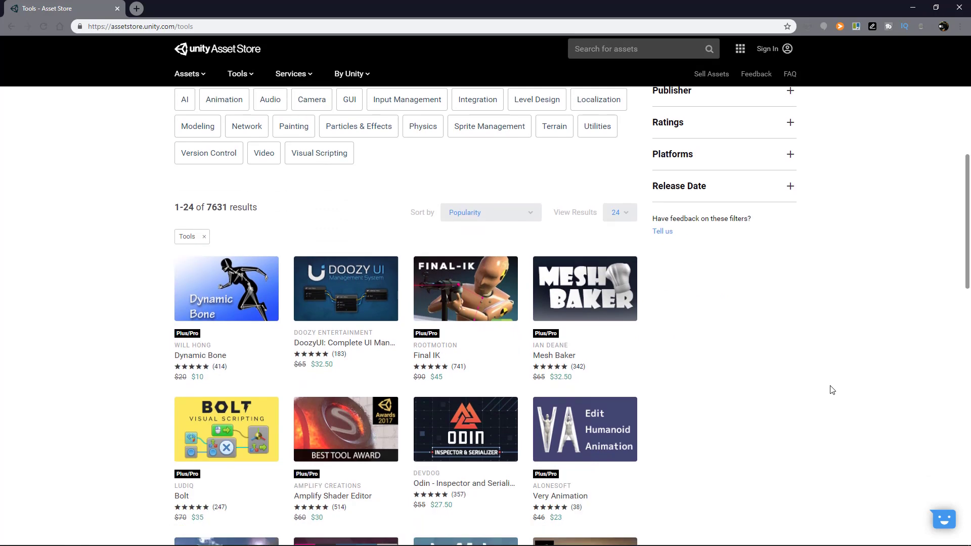